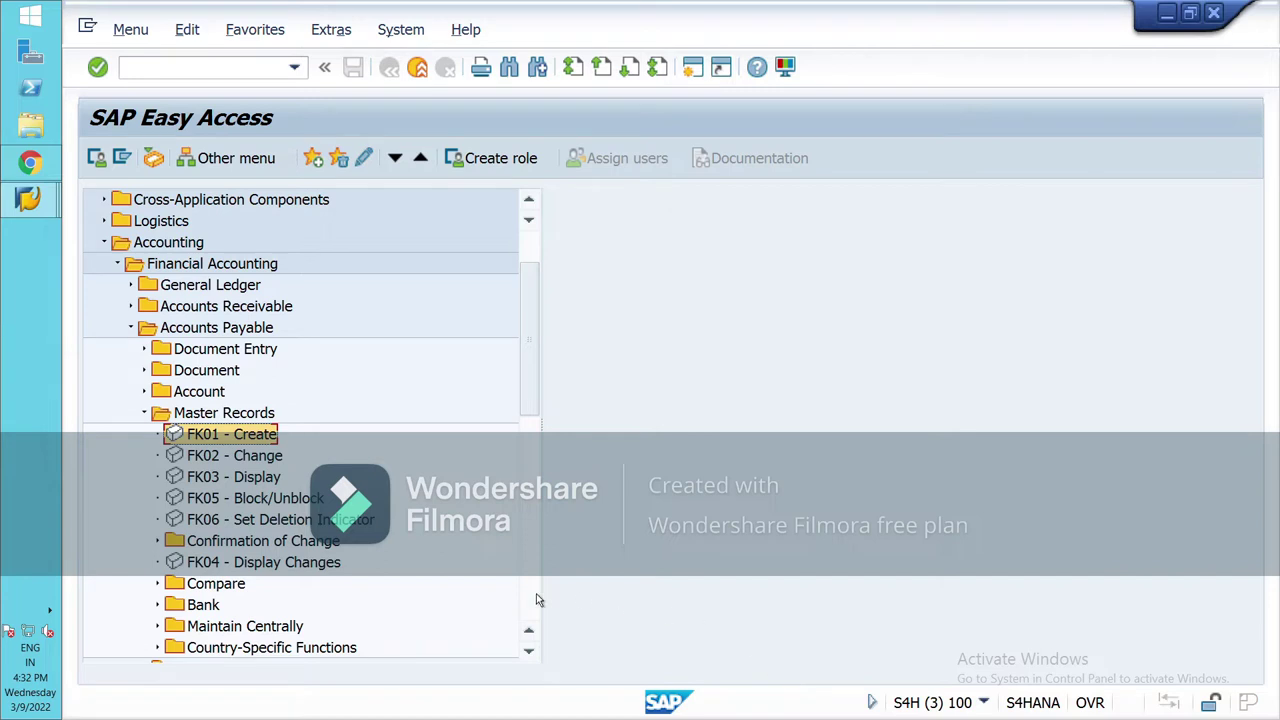
Step: Open FB50 - Enter G/L Account Document from the General Ledger document entry transactions and set the document date to 08.03.2022
{"action": "double_click", "coordinate": [120, 245]}
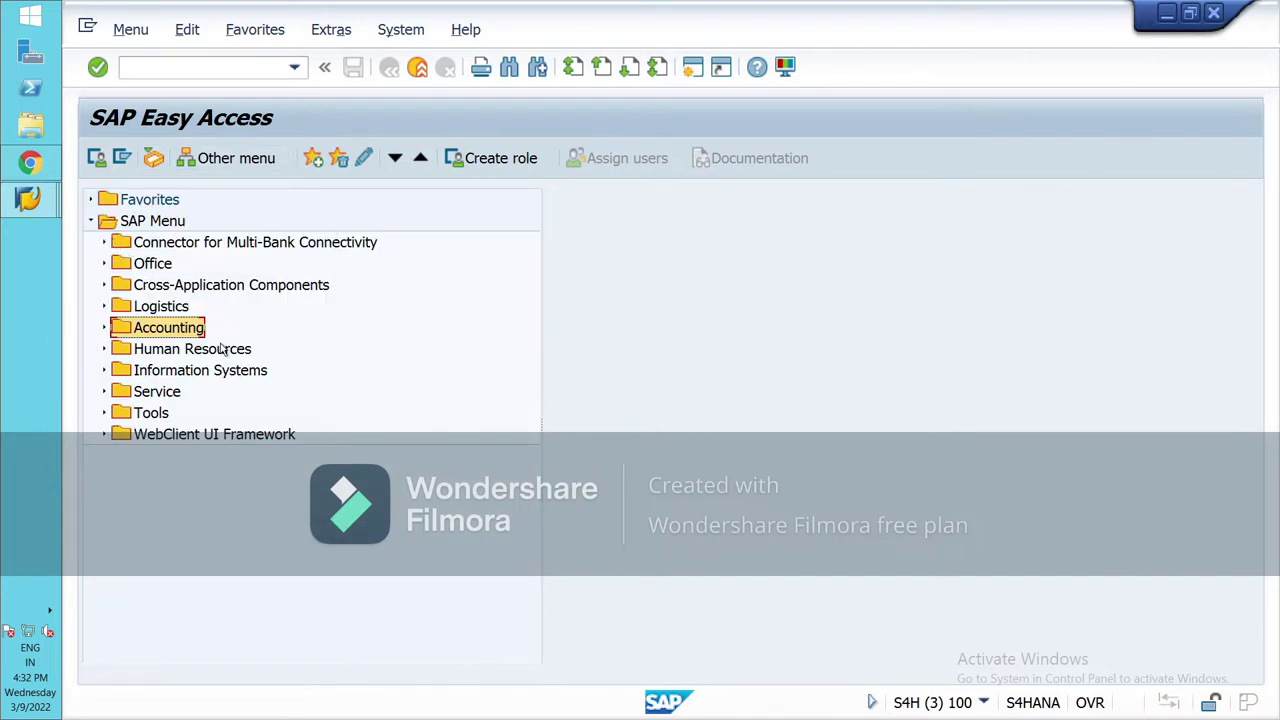
{"action": "double_click", "coordinate": [113, 334]}
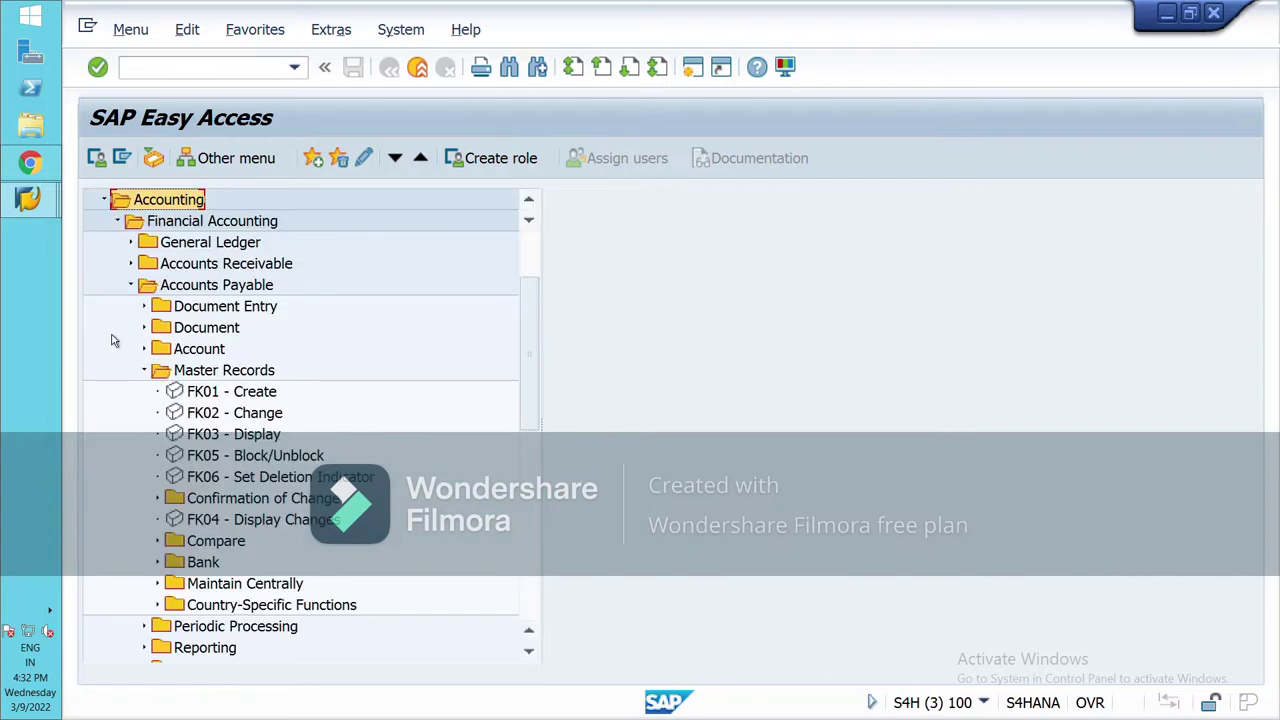
{"action": "double_click", "coordinate": [140, 250]}
{"action": "left_click", "coordinate": [146, 264]}
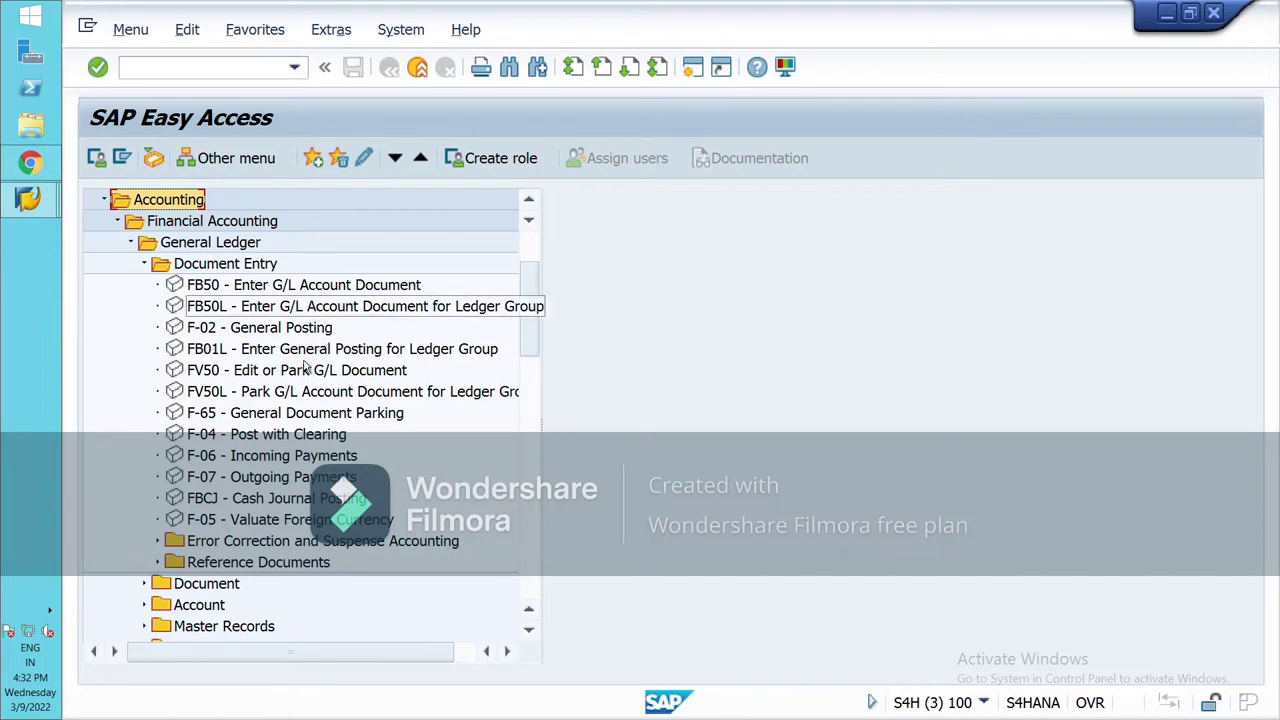
{"action": "double_click", "coordinate": [283, 288]}
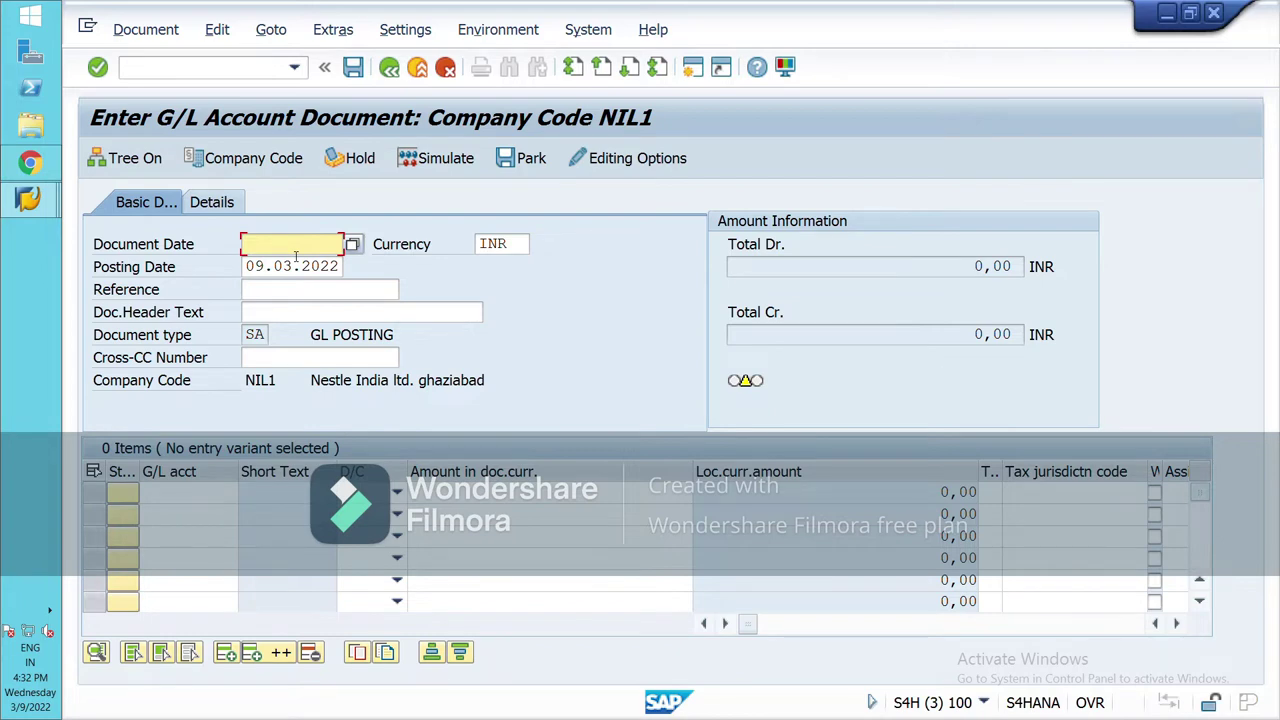
{"action": "type", "text": "08.03"}
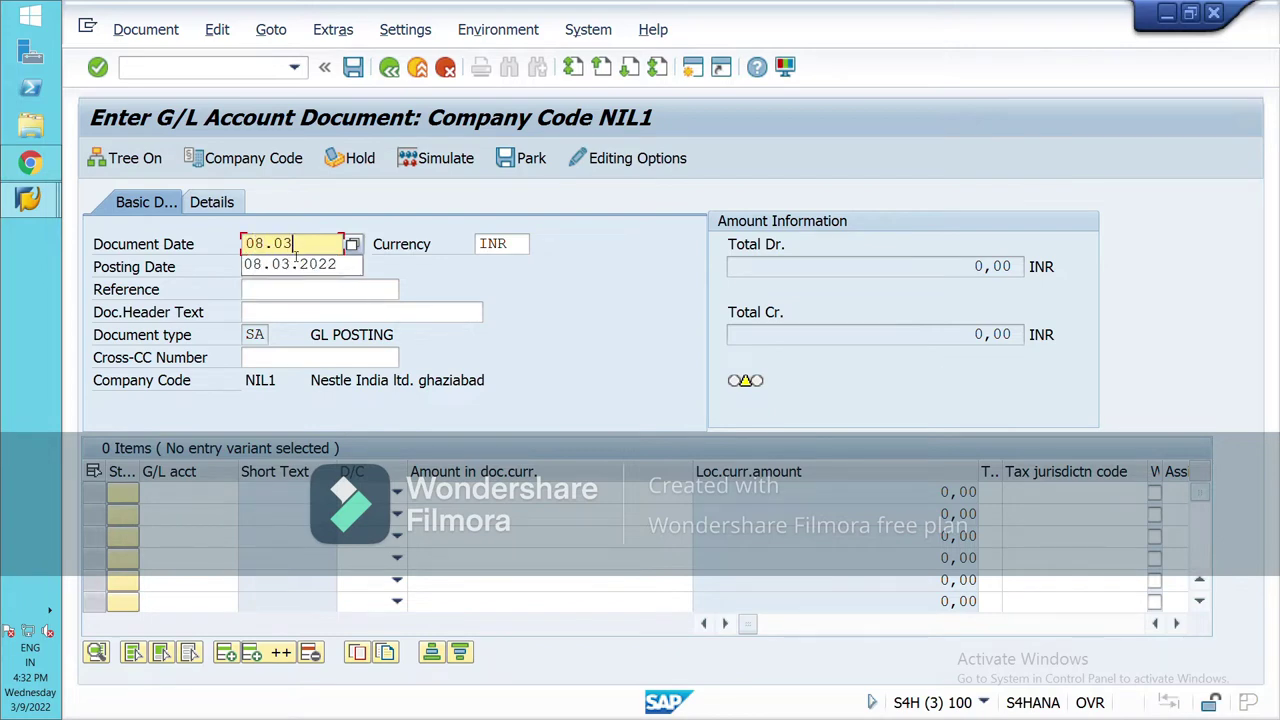
{"action": "type", "text": ".2022"}
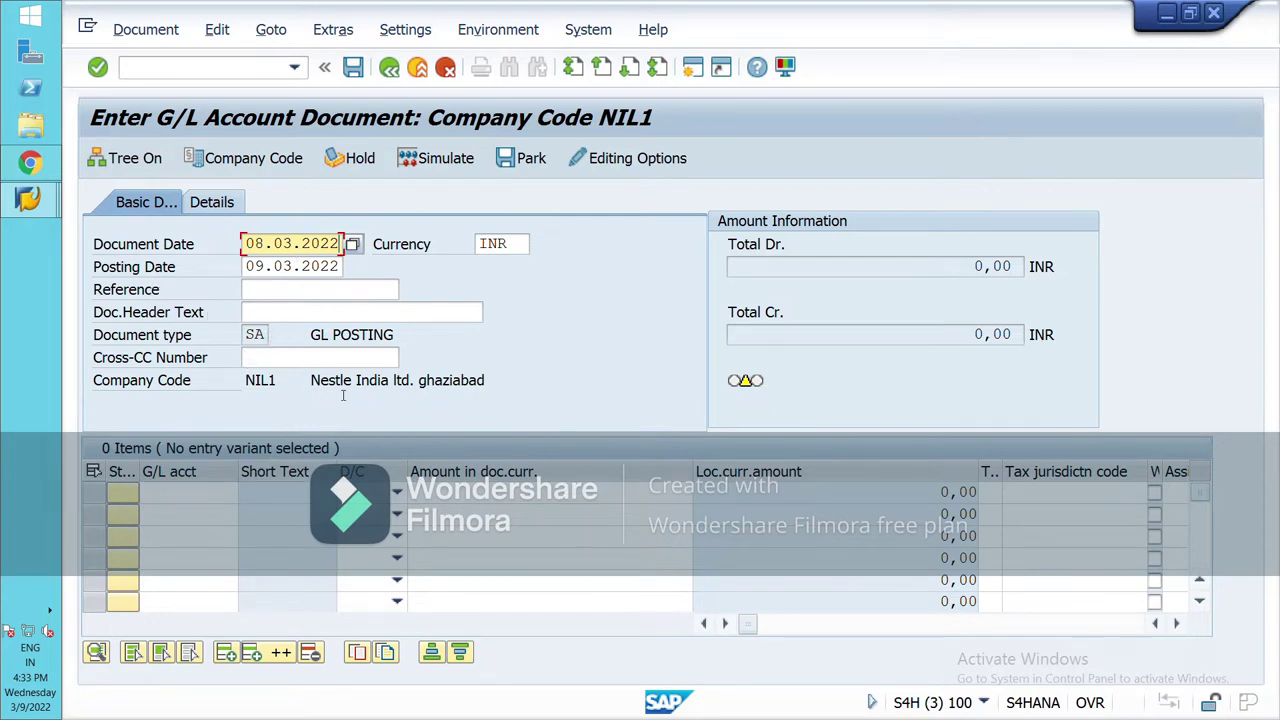
Step: Enter the bank account, G/L account 100002, as the first line item through the account search and mark it as Debit
{"action": "left_click", "coordinate": [190, 492]}
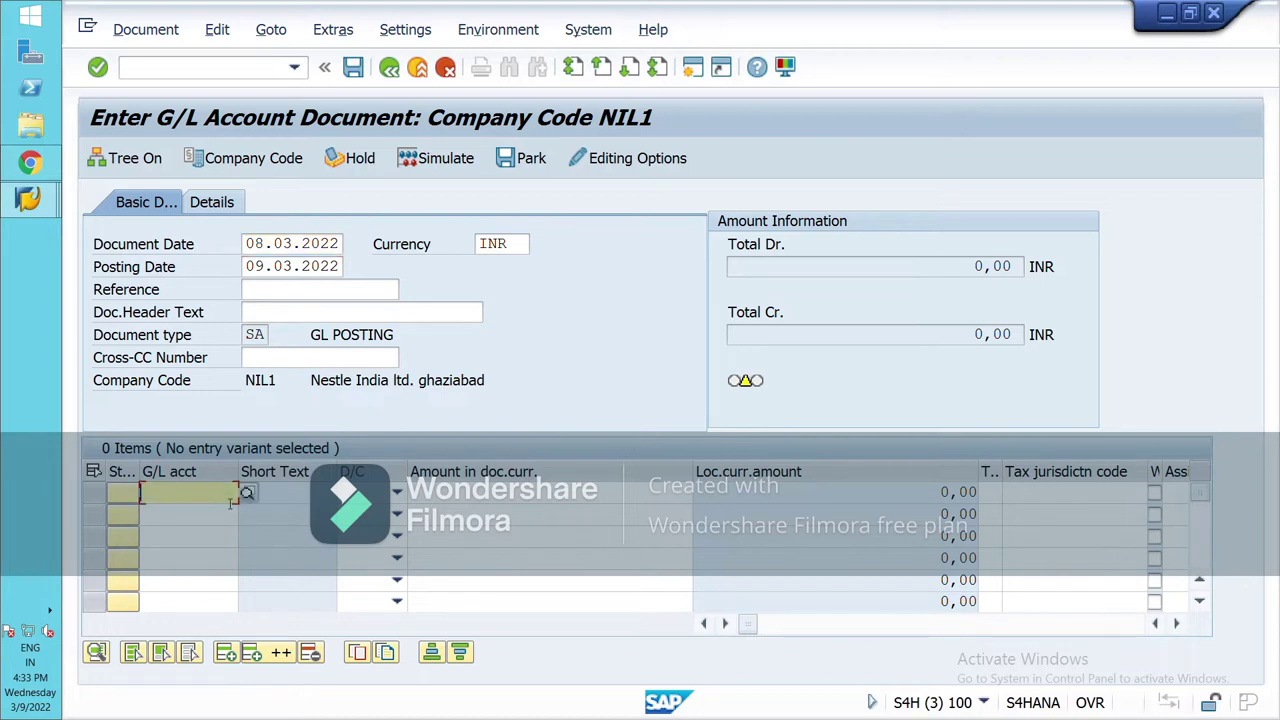
{"action": "left_click", "coordinate": [247, 493]}
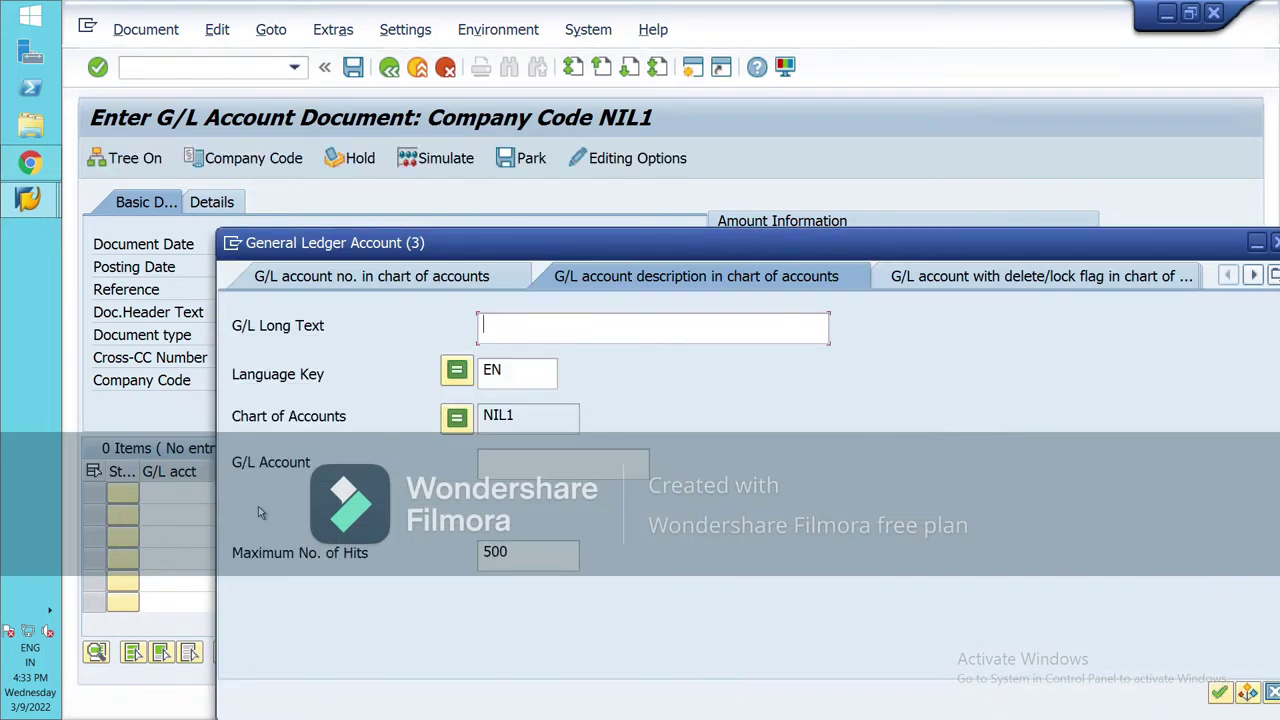
{"action": "left_click", "coordinate": [1219, 692]}
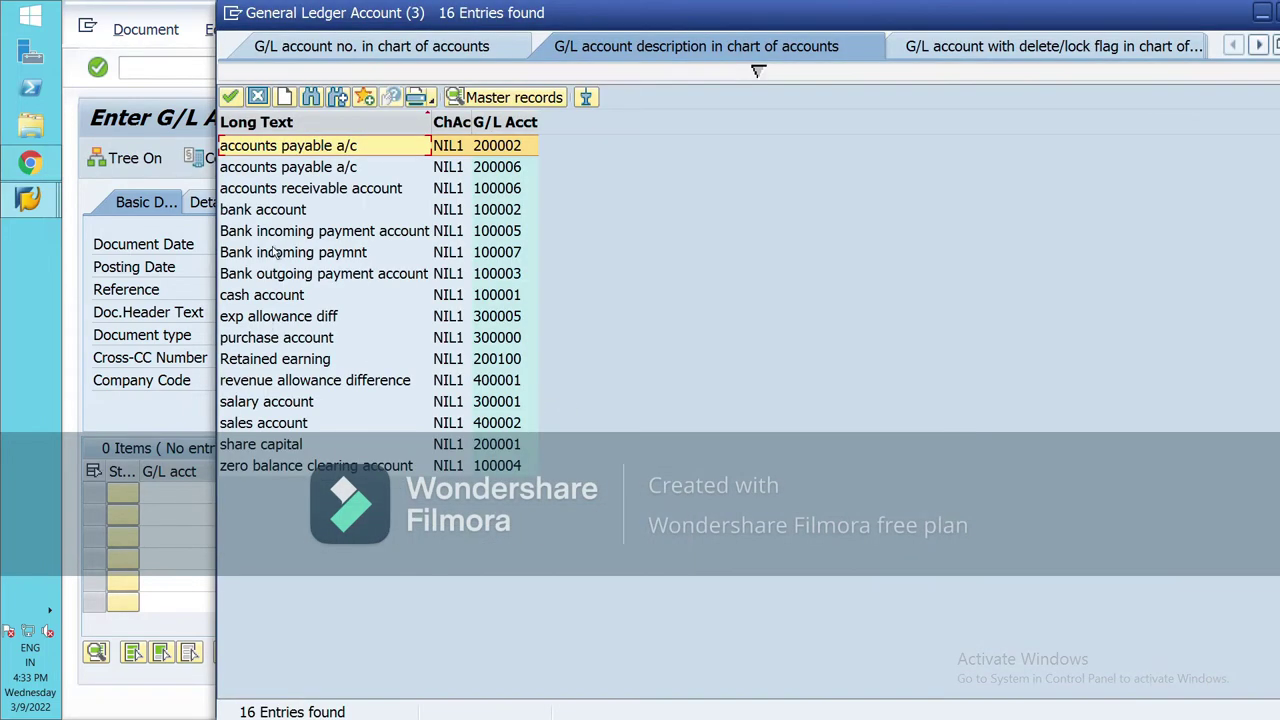
{"action": "left_click", "coordinate": [284, 214]}
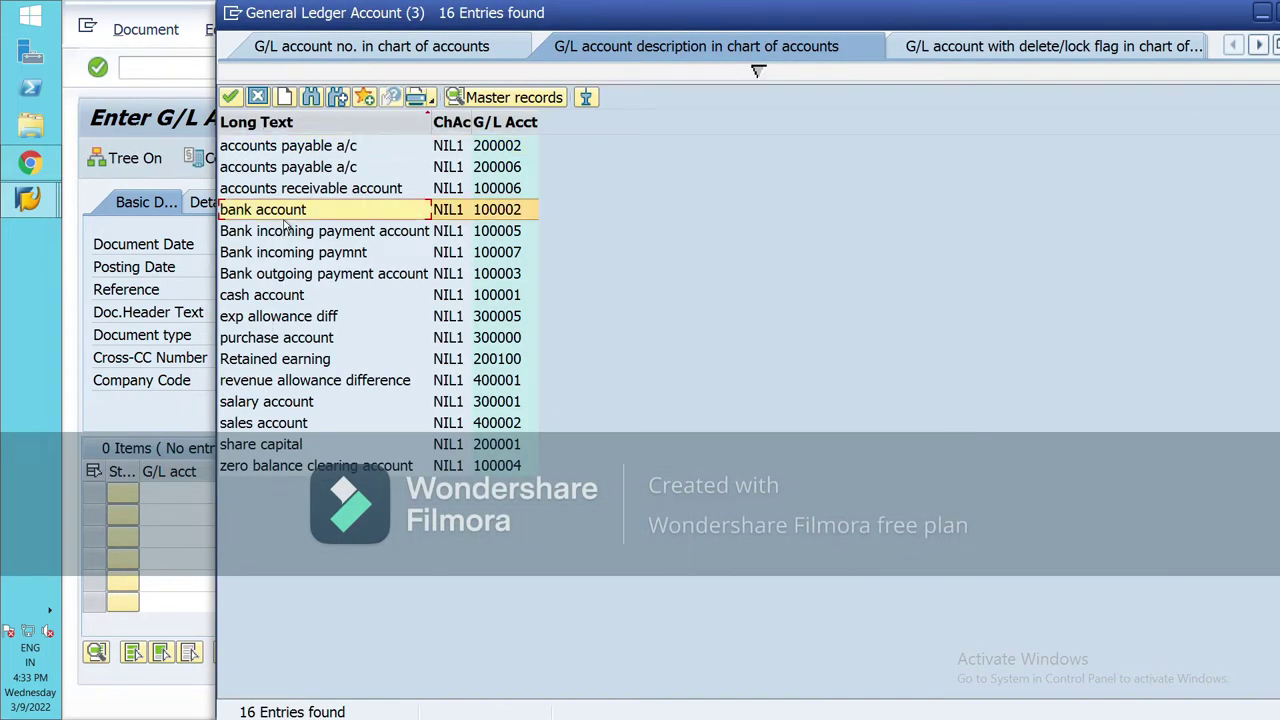
{"action": "left_click", "coordinate": [231, 97]}
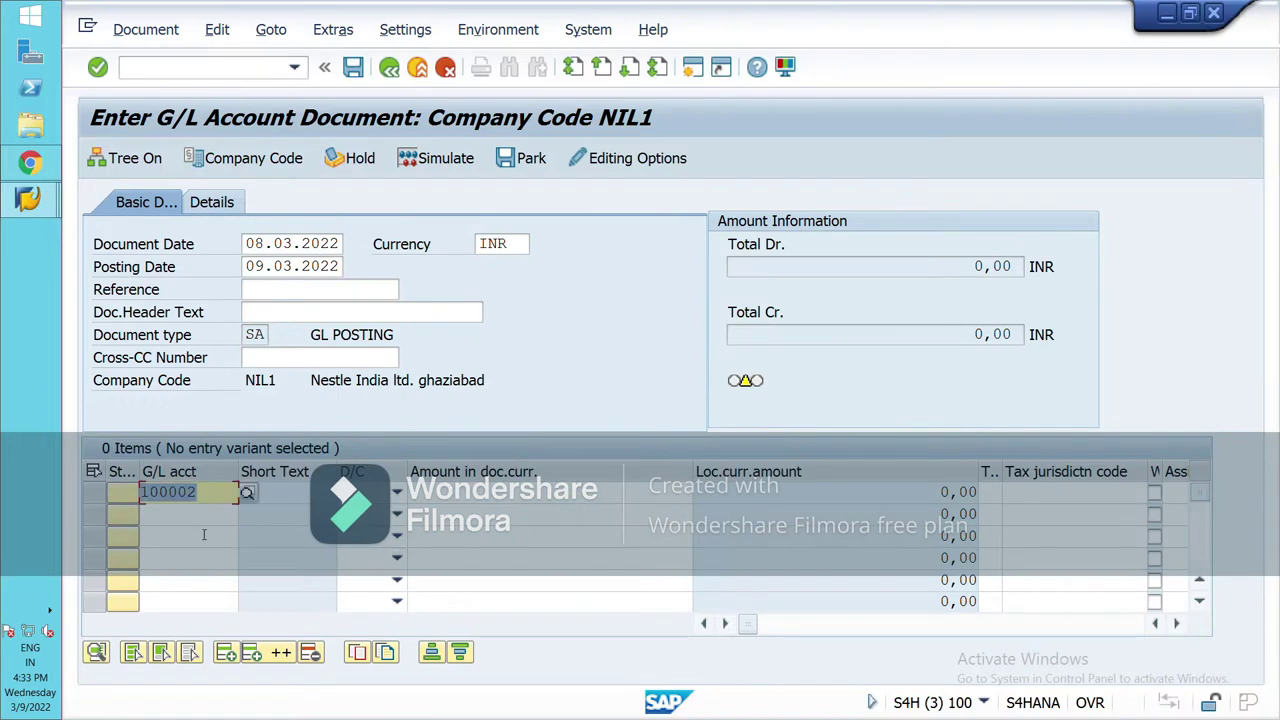
{"action": "left_click", "coordinate": [365, 496]}
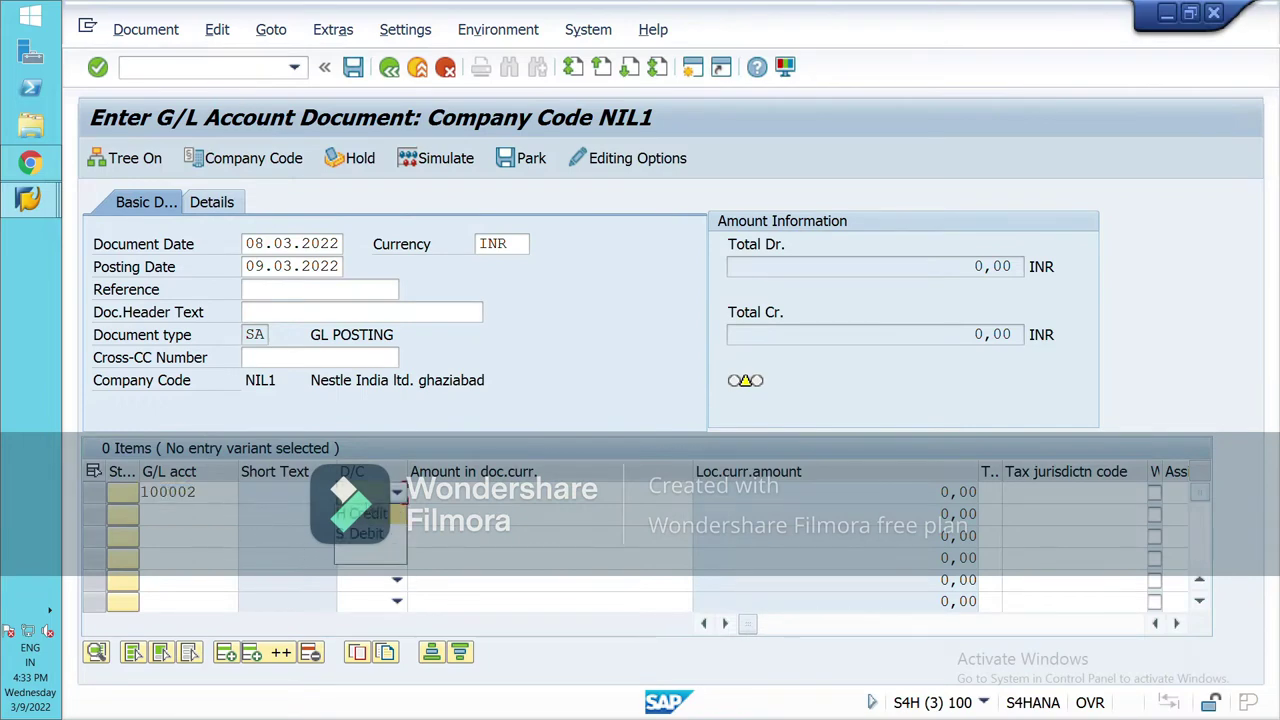
{"action": "left_click", "coordinate": [367, 543]}
Step: Look up the cash account, G/L account 100001, and enter it as the second line item
{"action": "left_click", "coordinate": [228, 519]}
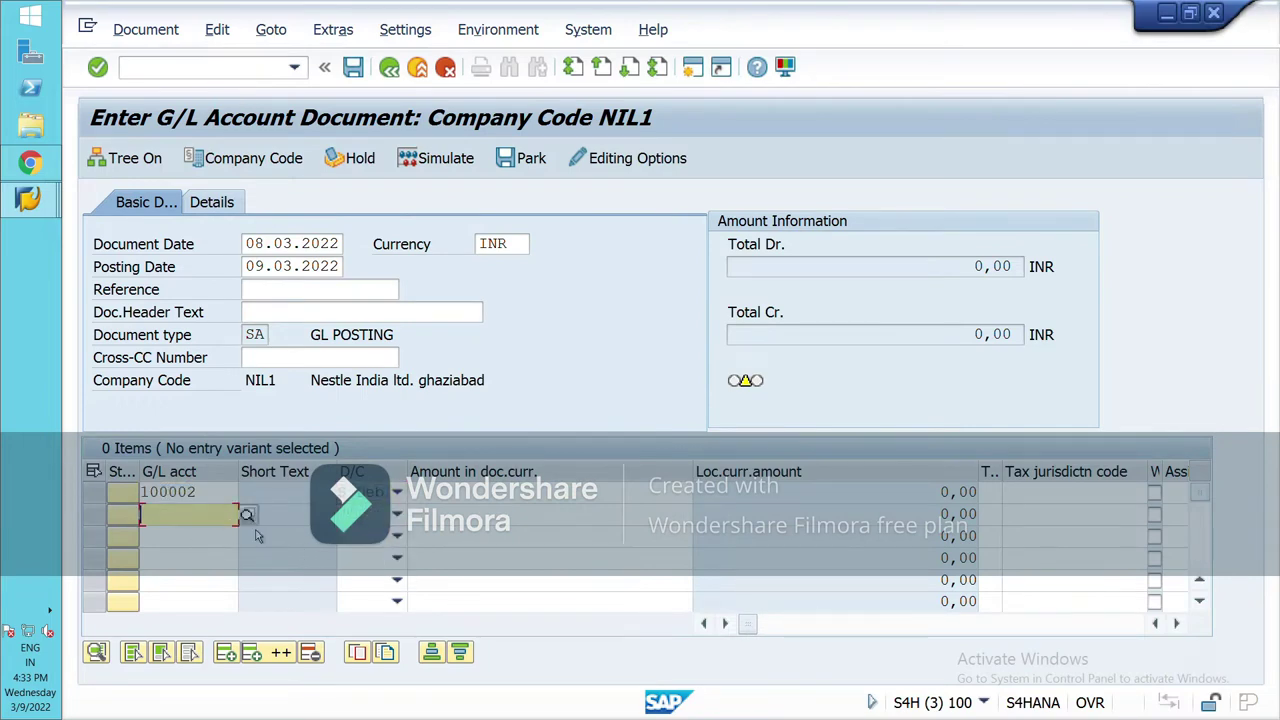
{"action": "key", "text": "F4"}
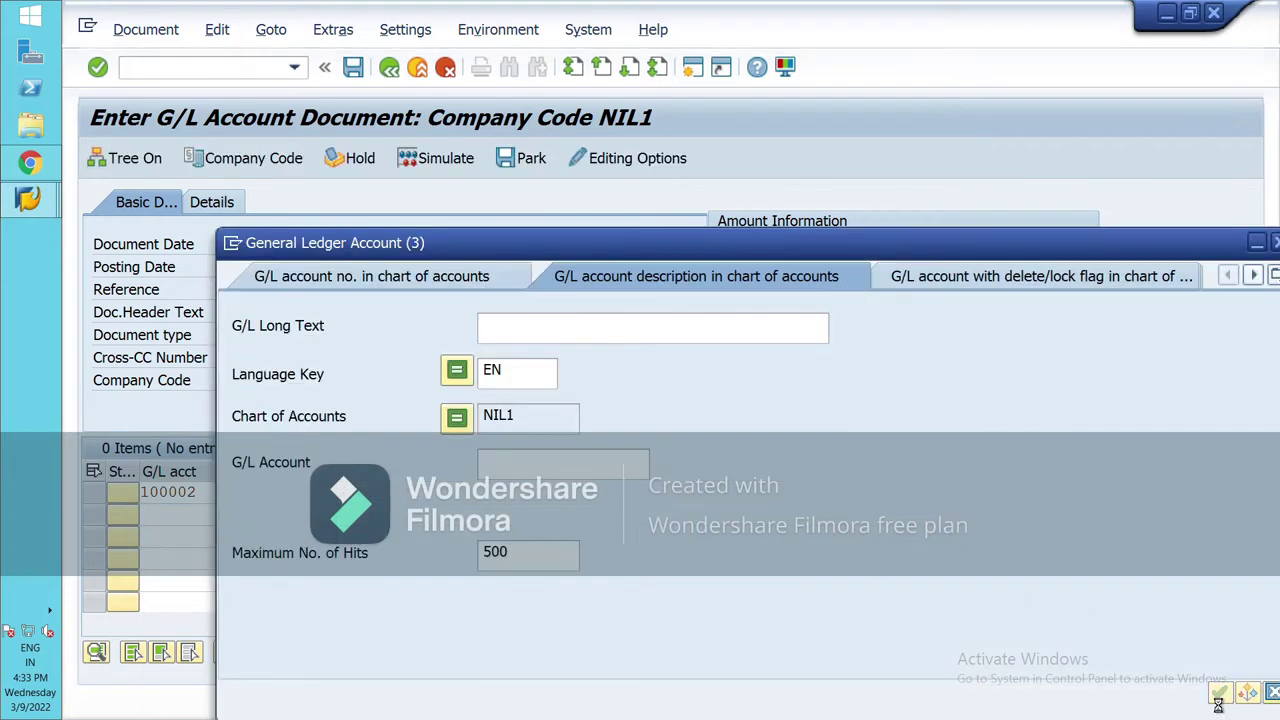
{"action": "left_click", "coordinate": [1218, 696]}
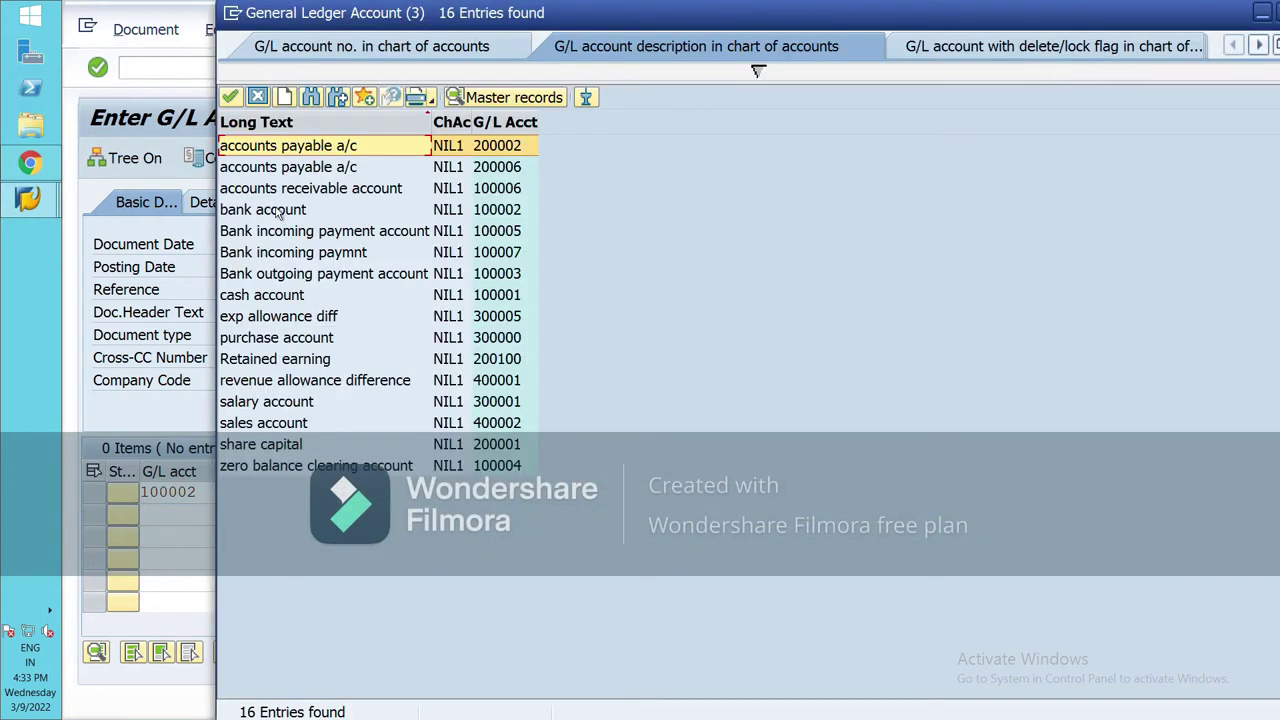
{"action": "left_click", "coordinate": [285, 298]}
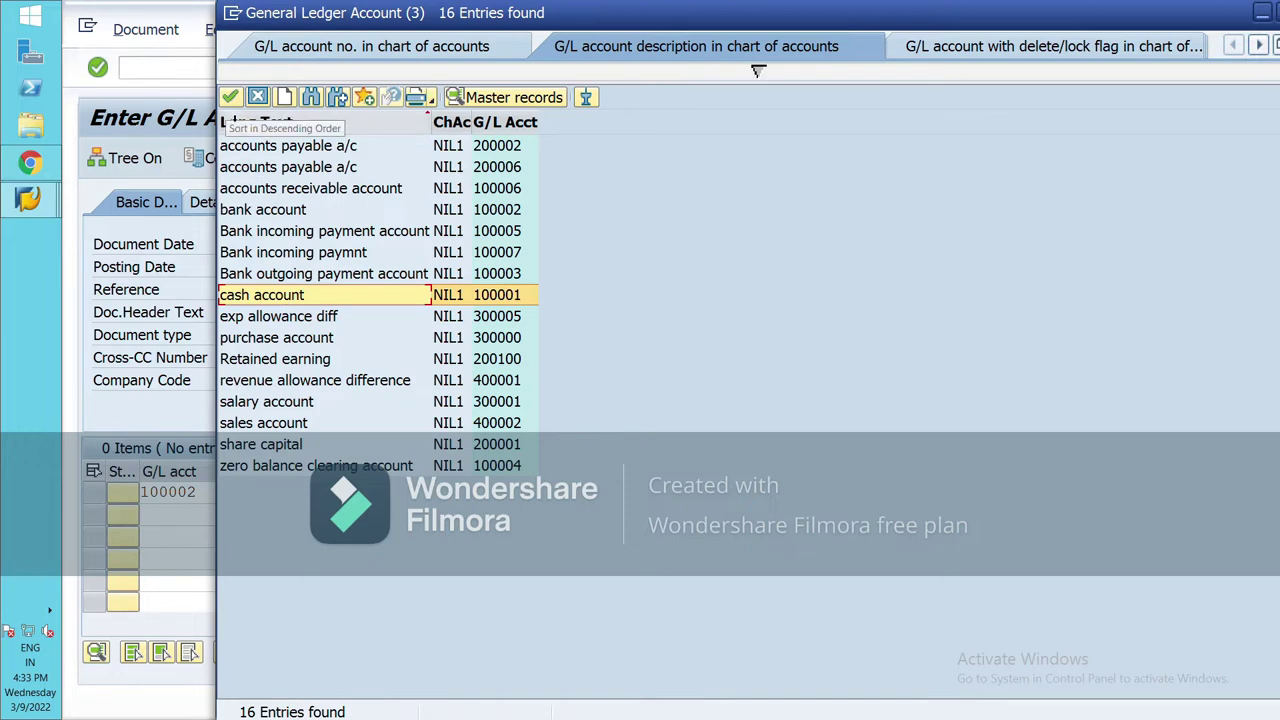
{"action": "key", "text": "Return"}
Step: Enter 98000 as the document currency amount for both the bank and cash line items
{"action": "left_click", "coordinate": [508, 497]}
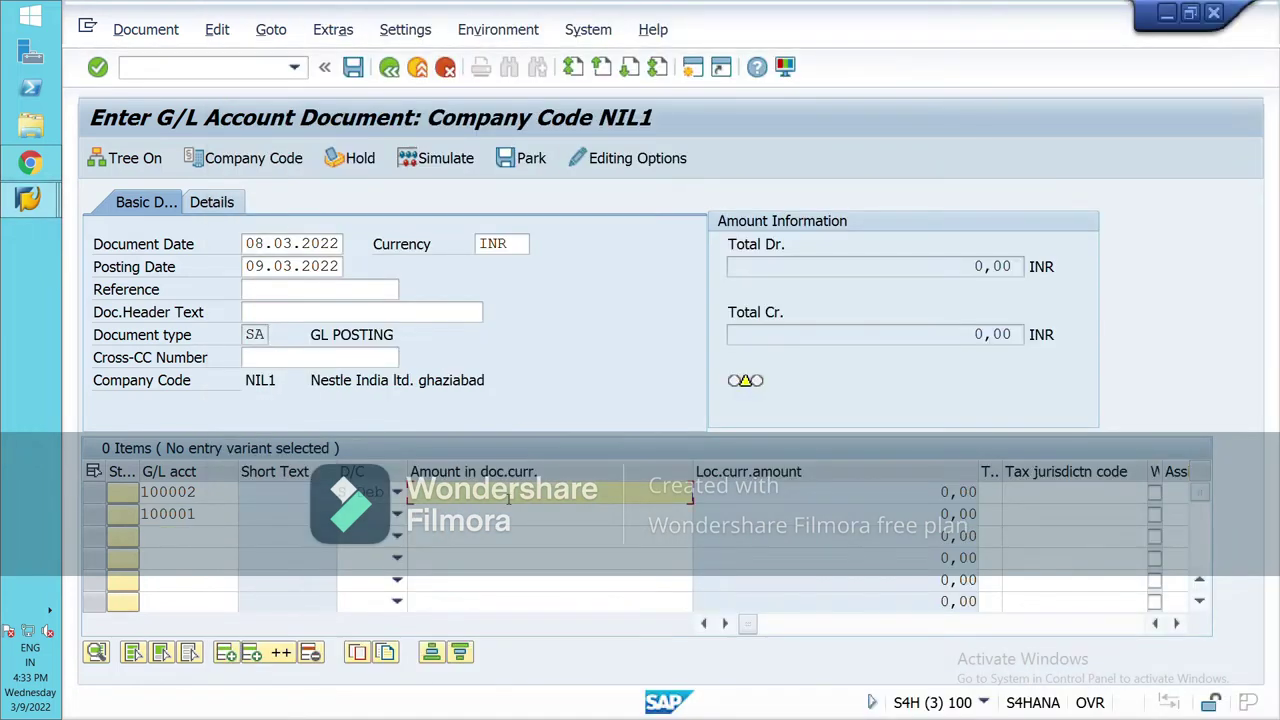
{"action": "type", "text": "98000"}
{"action": "left_click", "coordinate": [539, 523]}
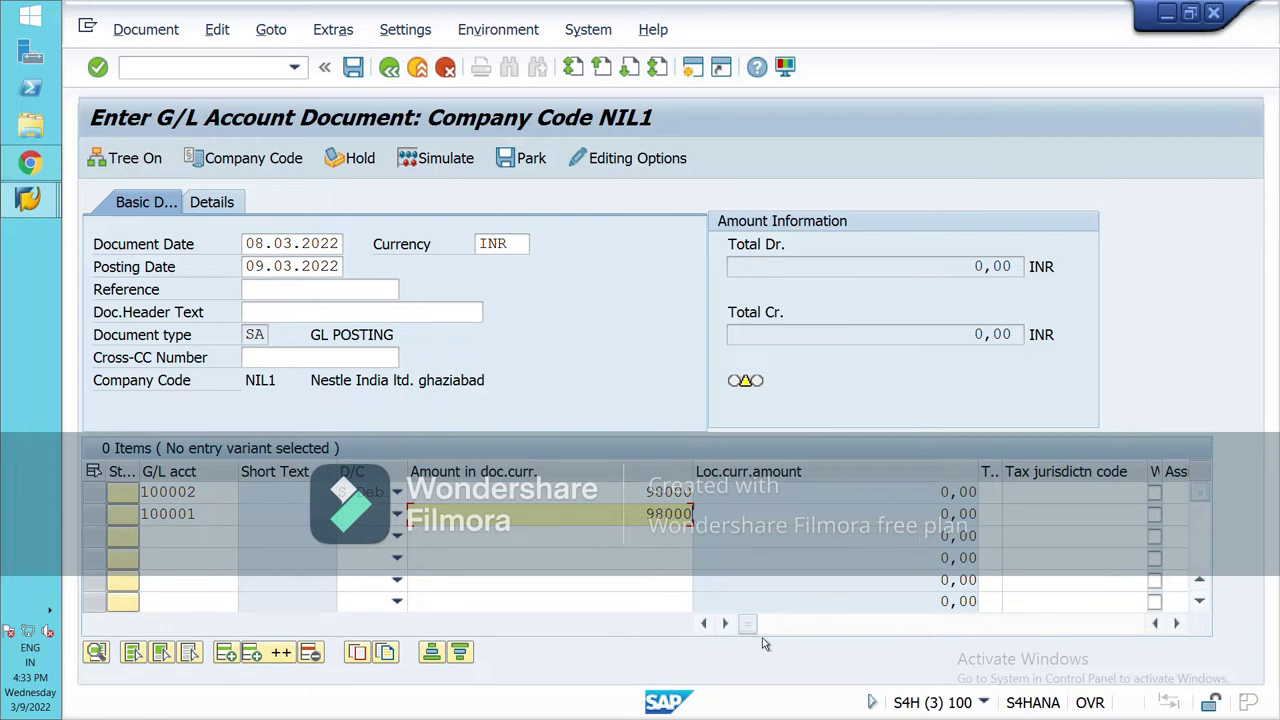
Step: Set the bank account line's value date to 08.03.2022 and validate the line items
{"action": "left_click_drag", "start_coordinate": [761, 638], "coordinate": [790, 638]}
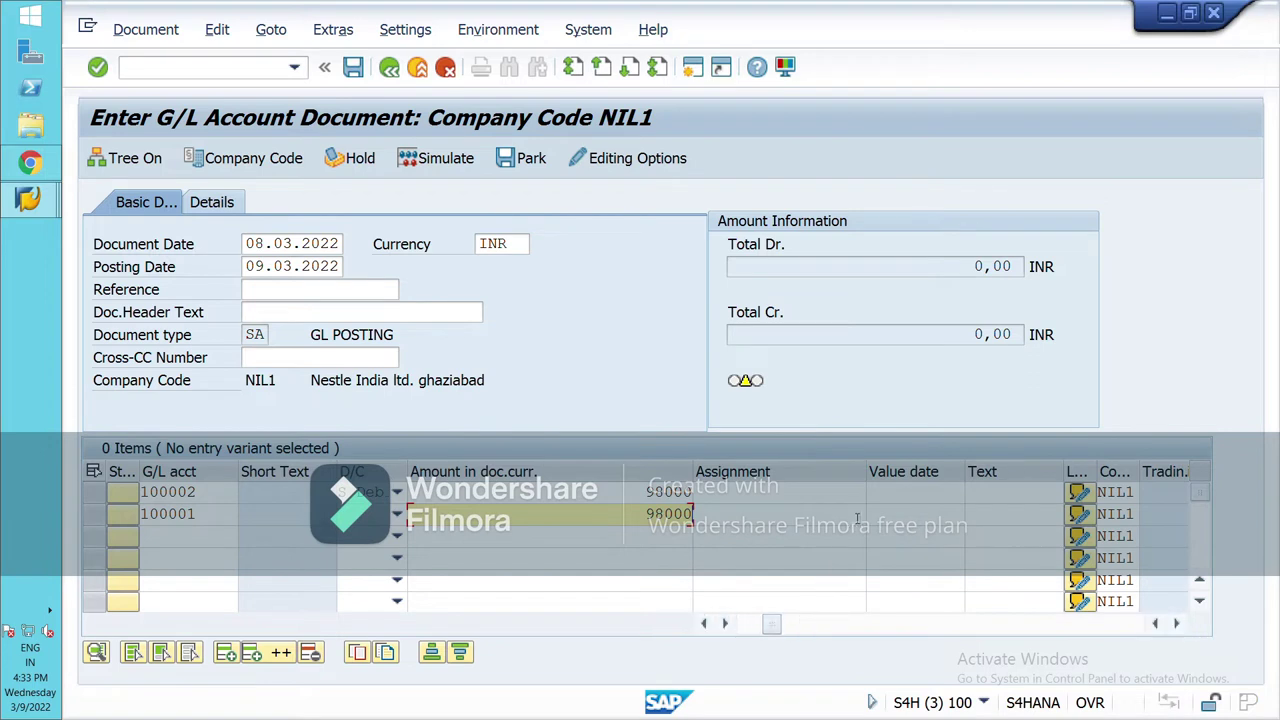
{"action": "left_click", "coordinate": [888, 499]}
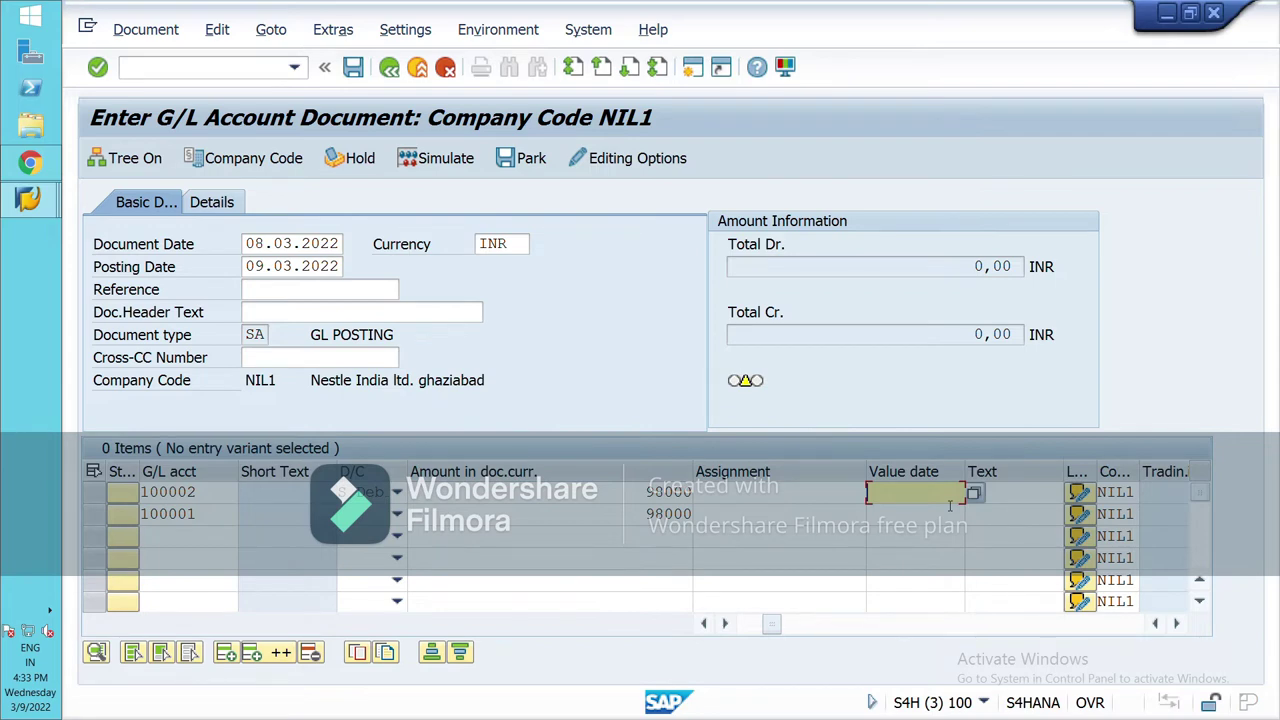
{"action": "left_click", "coordinate": [976, 494]}
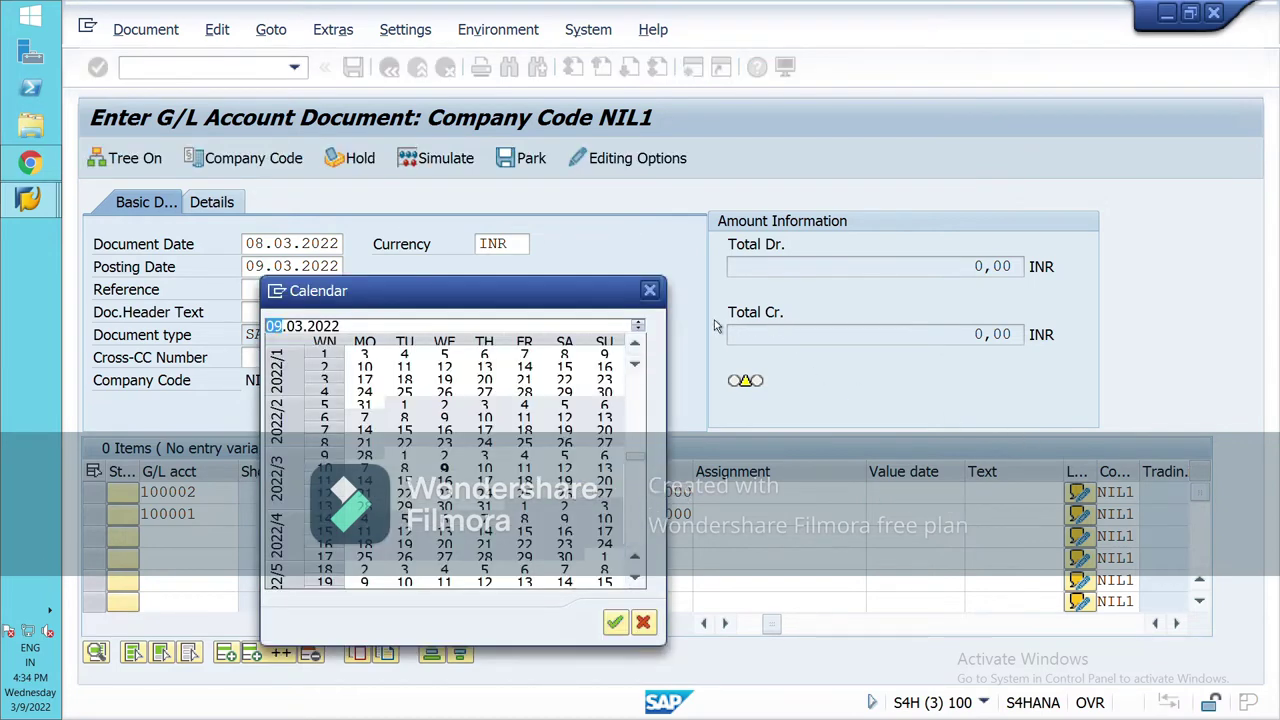
{"action": "left_click", "coordinate": [650, 291]}
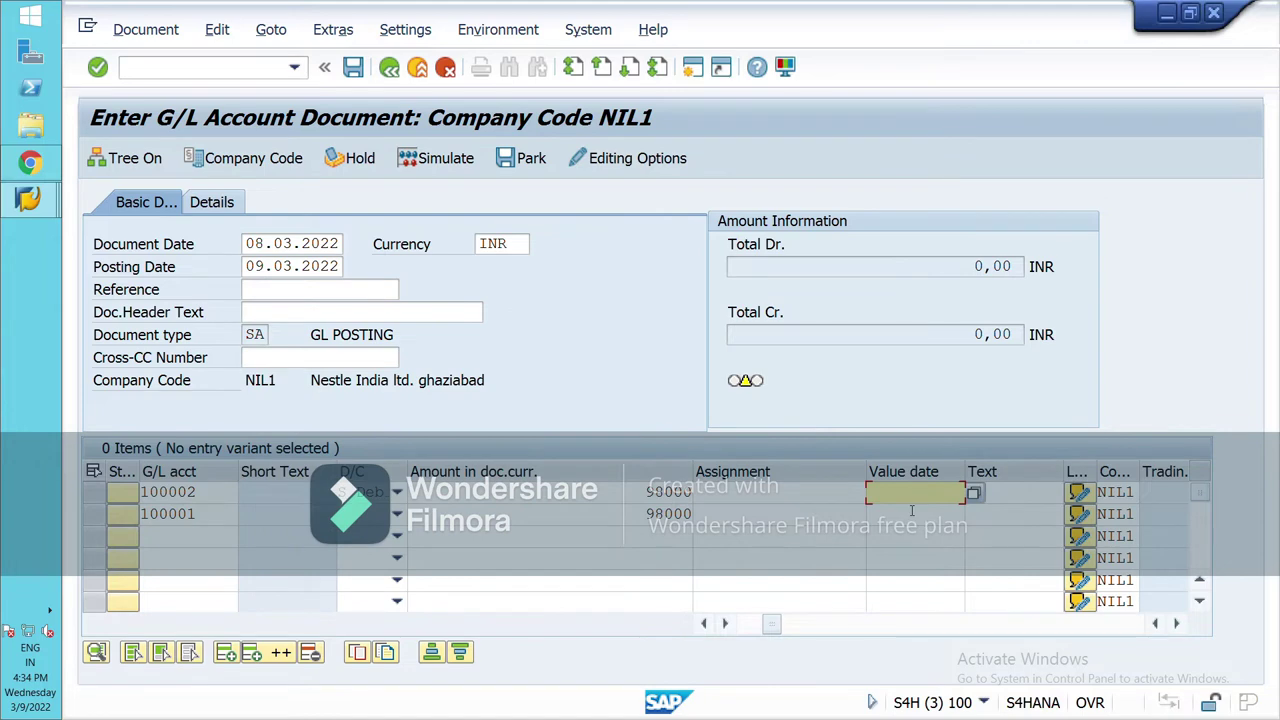
{"action": "type", "text": "08.03.2022"}
{"action": "key", "text": "Return"}
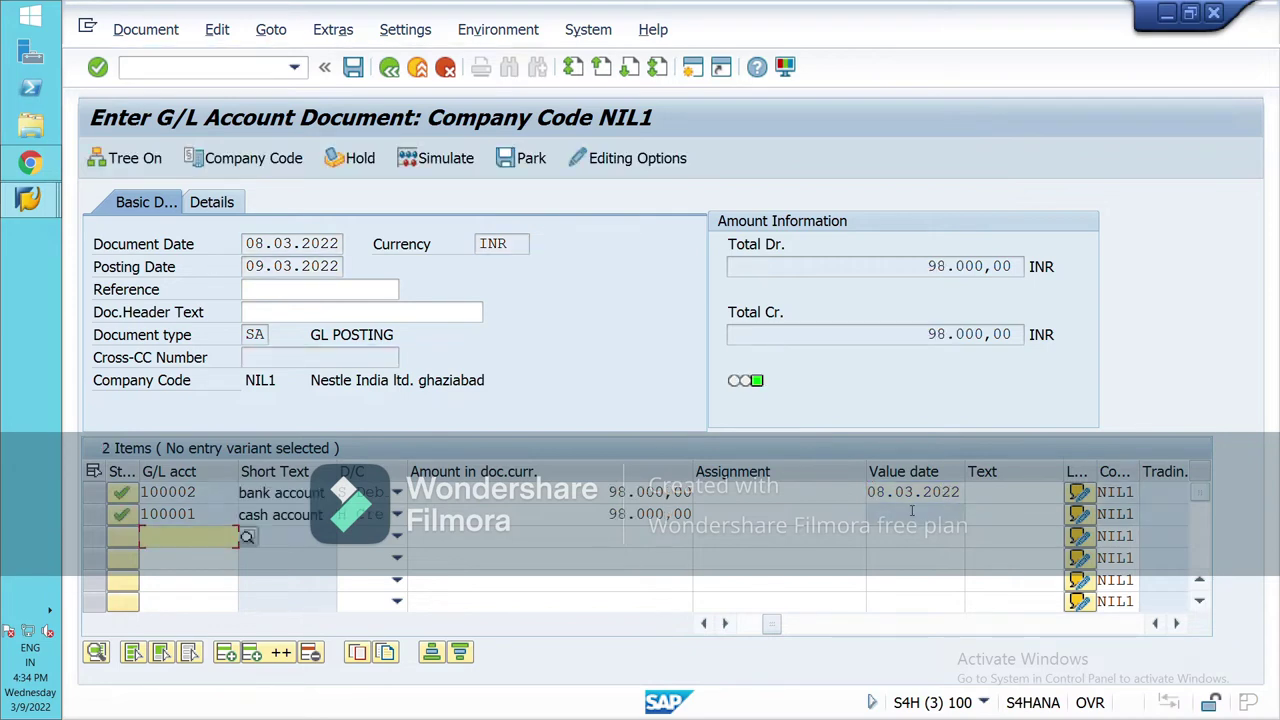
Step: Simulate the G/L document and post it
{"action": "left_click", "coordinate": [444, 166]}
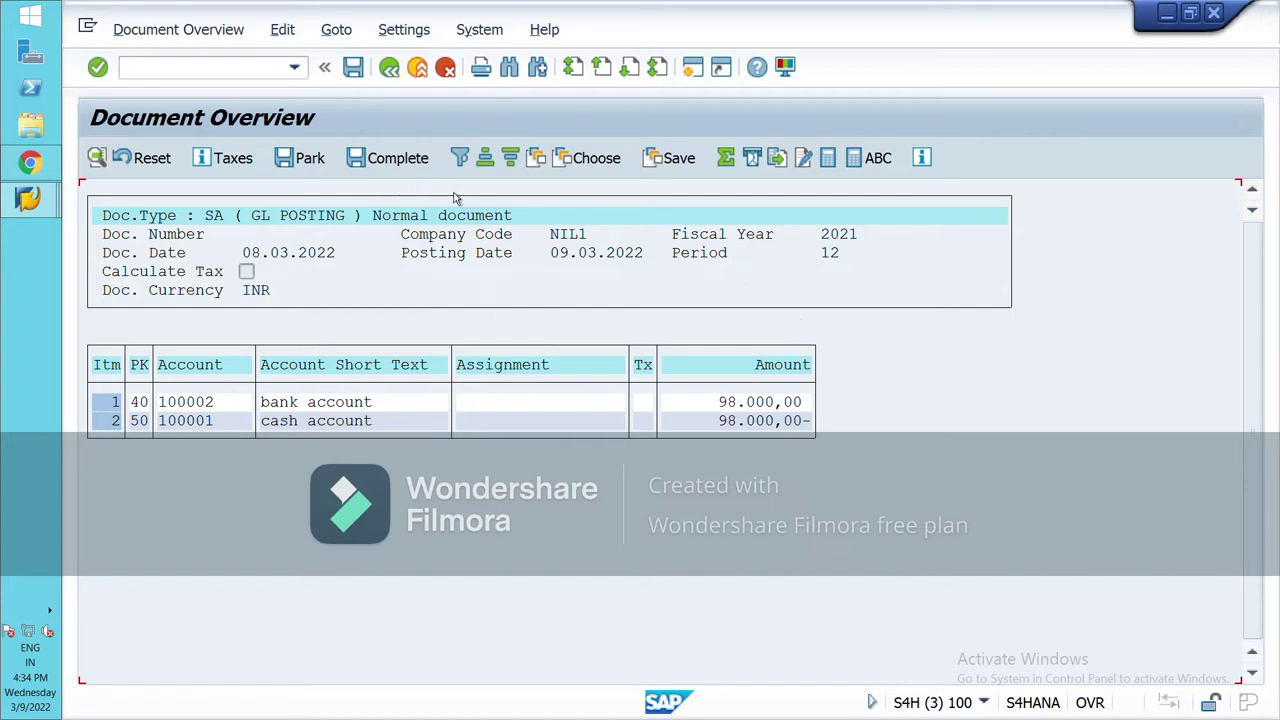
{"action": "left_click", "coordinate": [353, 67]}
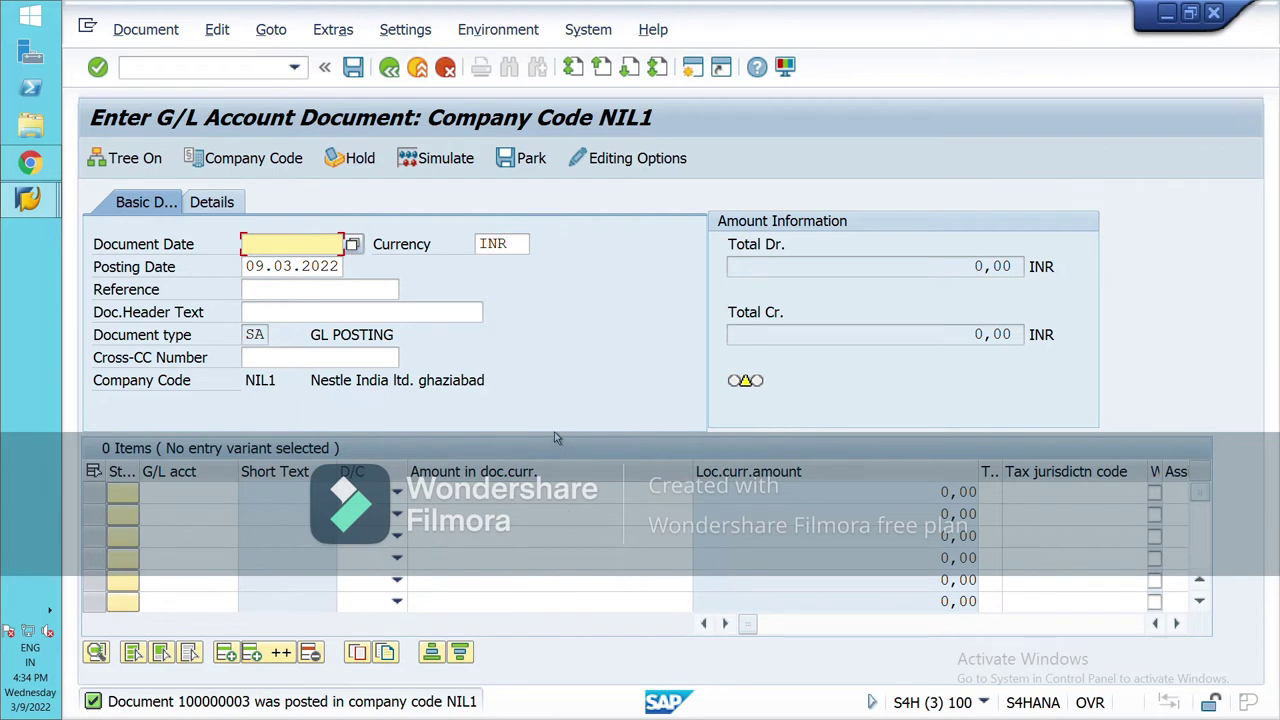
Step: Display the document just posted and switch it to the General Ledger View
{"action": "left_click", "coordinate": [143, 36]}
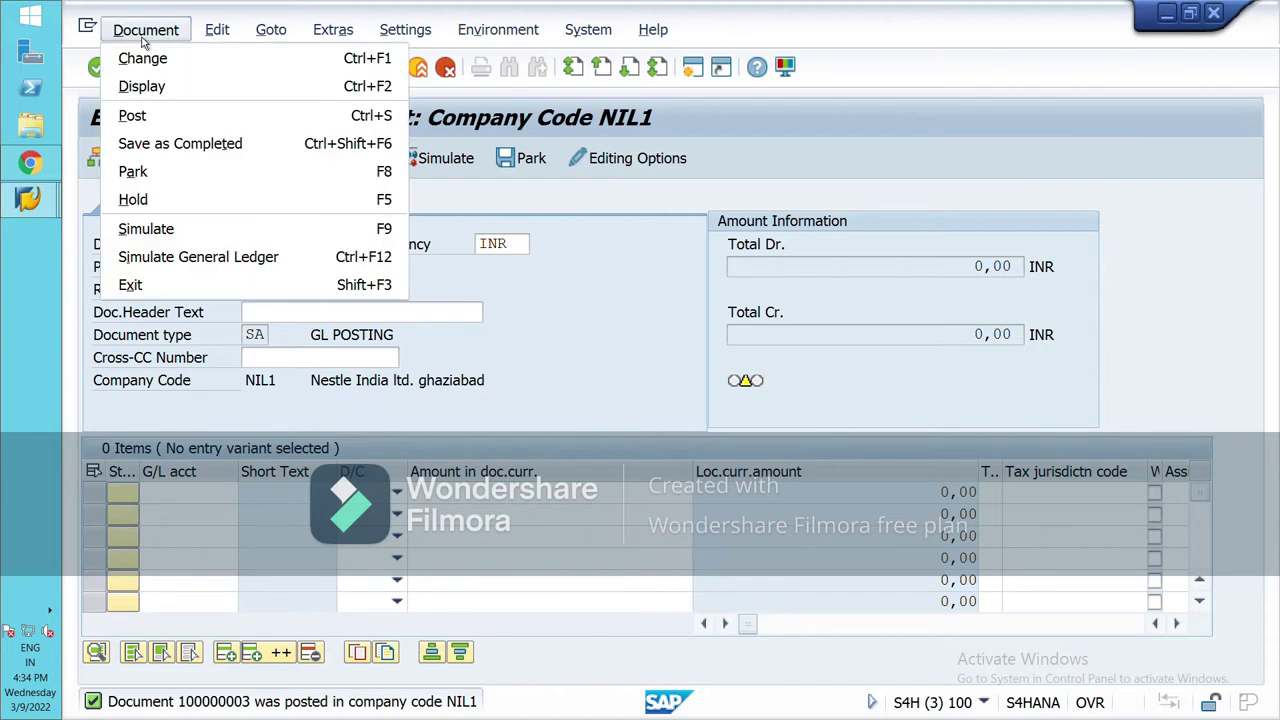
{"action": "left_click", "coordinate": [140, 86]}
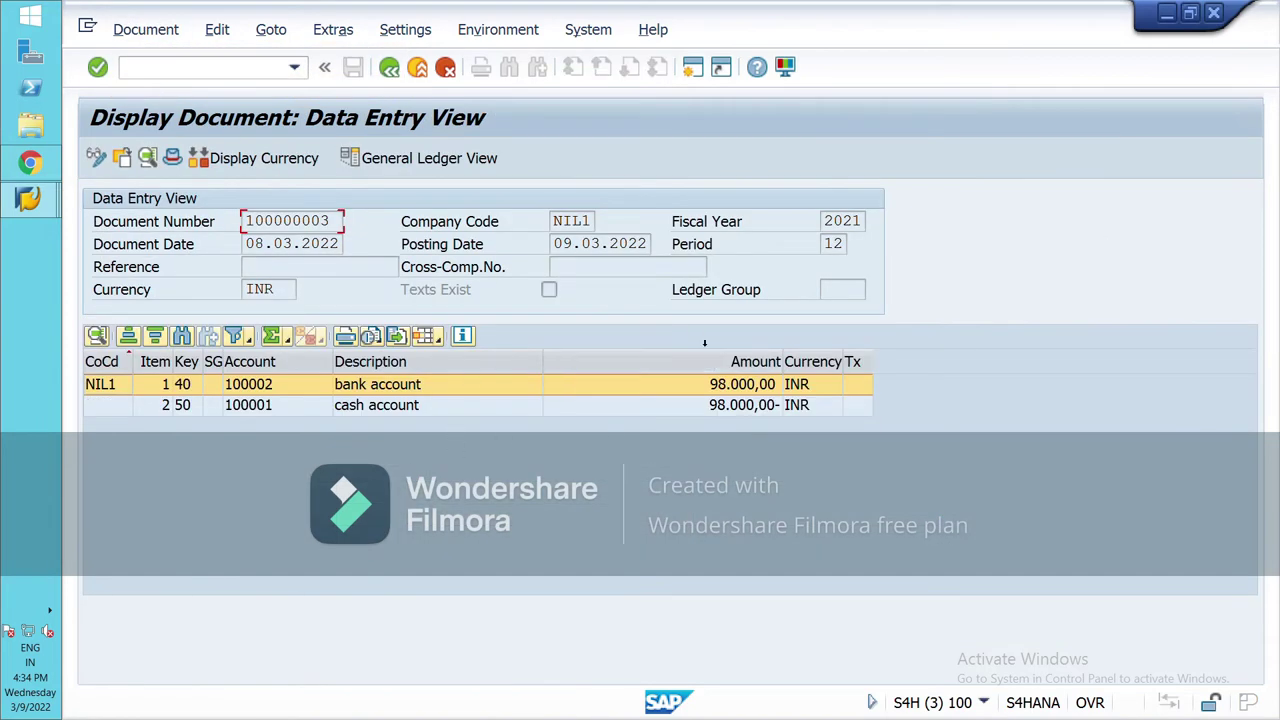
{"action": "left_click", "coordinate": [475, 166]}
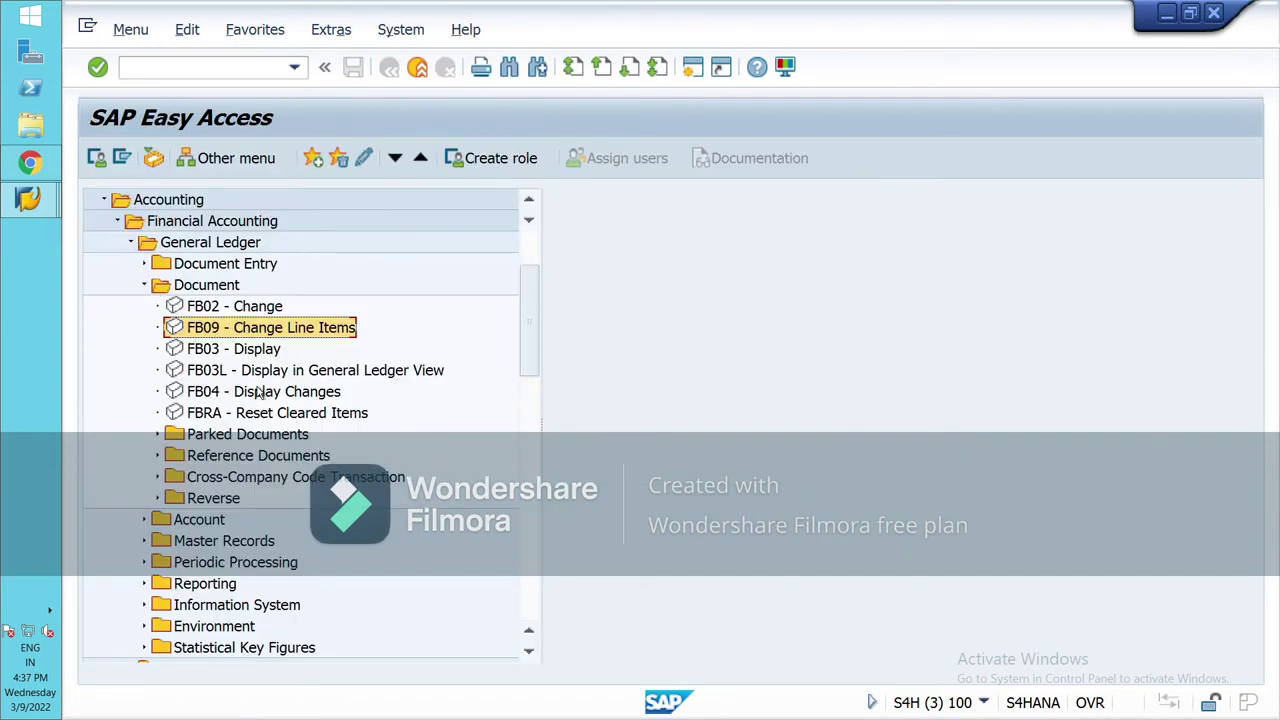
Step: Open the G/L account line item display from the General Ledger account transactions and run it for all items in company code NIL1
{"action": "left_click", "coordinate": [155, 290]}
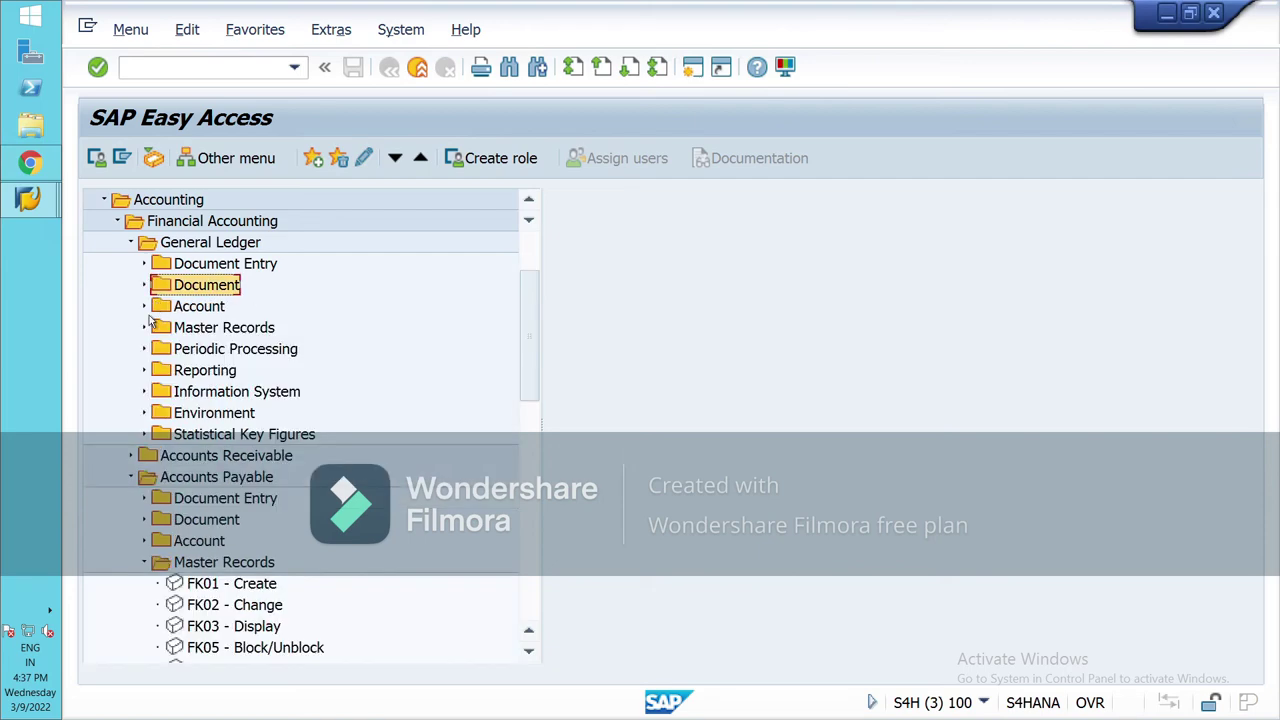
{"action": "left_click", "coordinate": [145, 308]}
{"action": "double_click", "coordinate": [285, 356]}
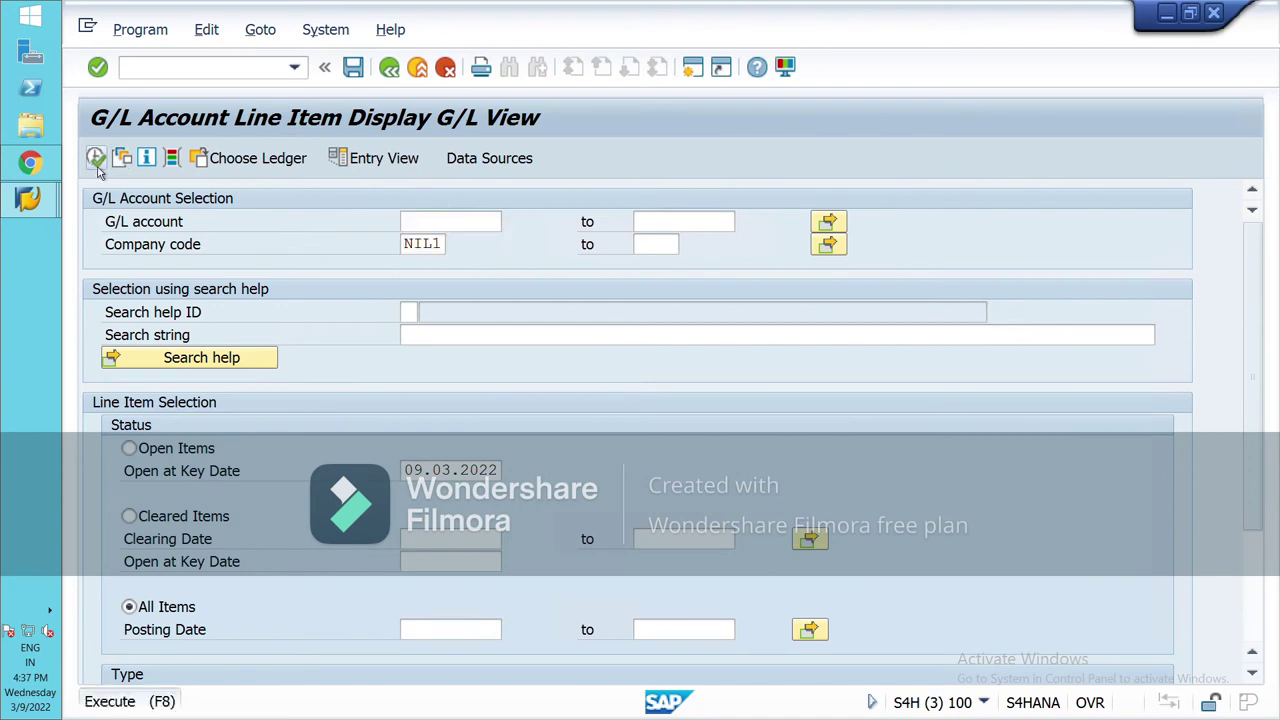
{"action": "left_click", "coordinate": [95, 158]}
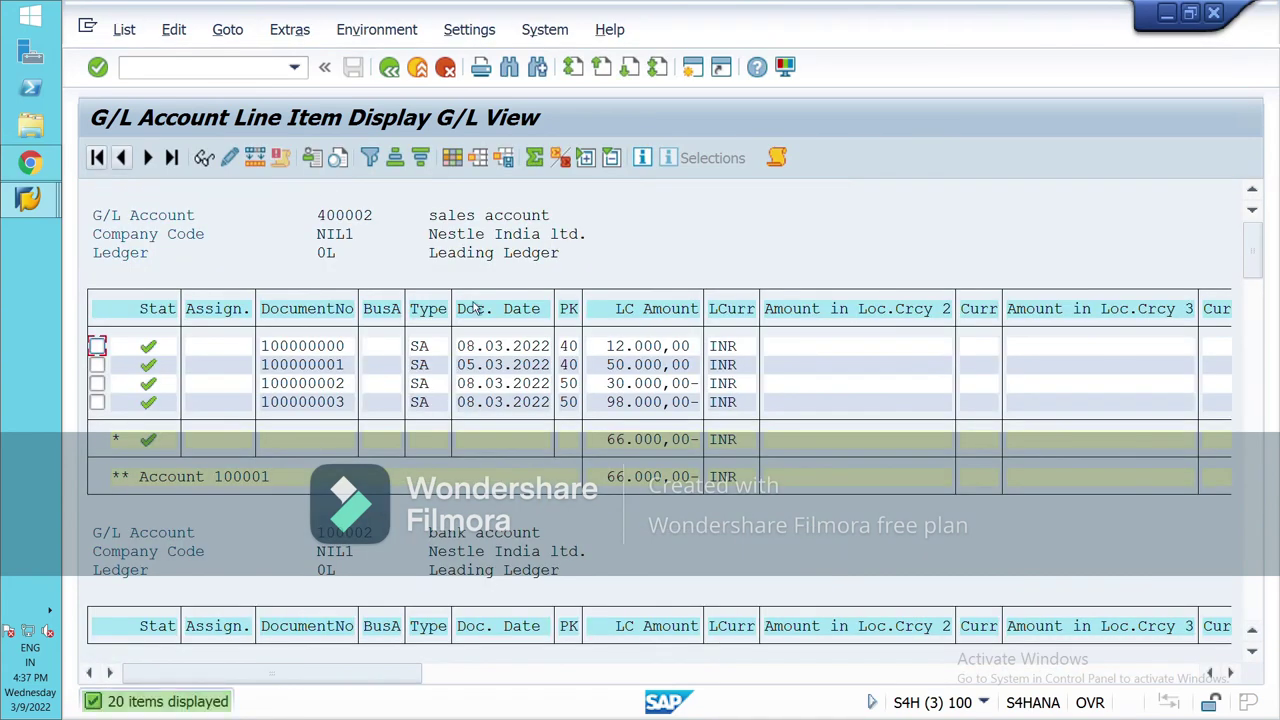
Step: Rerun the line item report for NIL1 and examine the postings and balances of the cash, bank, outgoing and incoming payment accounts
{"action": "left_click", "coordinate": [390, 68]}
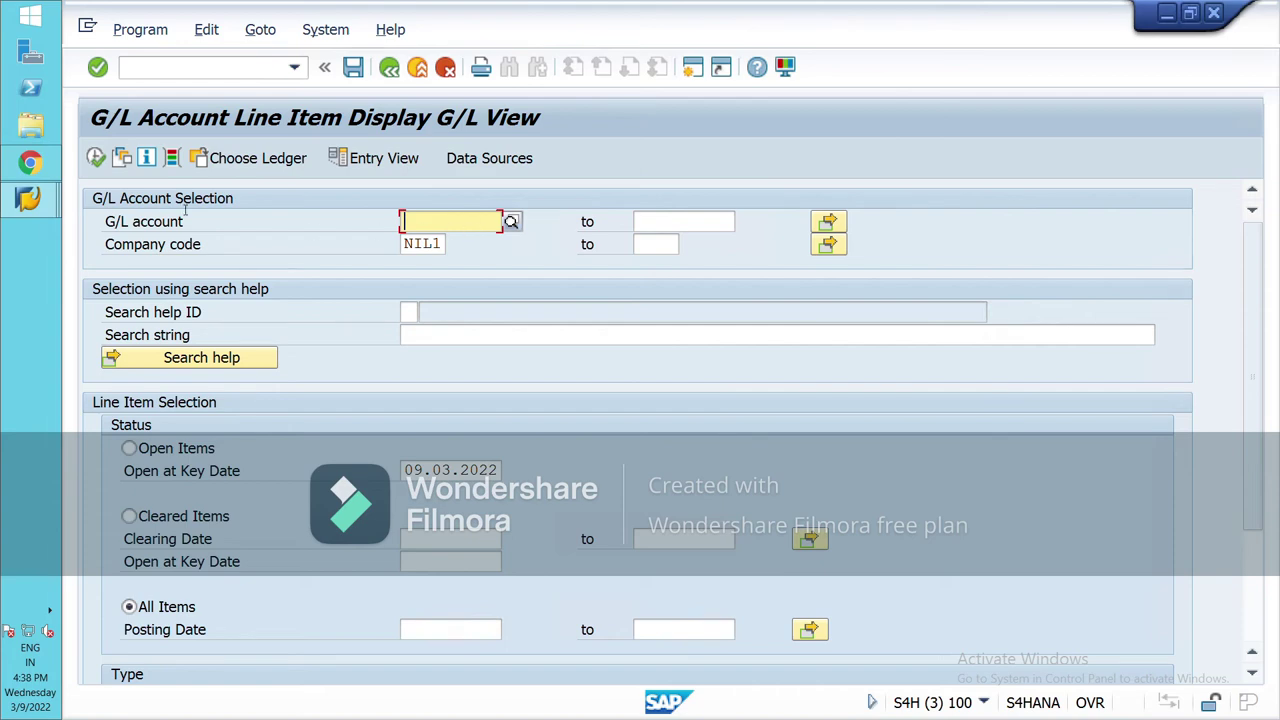
{"action": "left_click", "coordinate": [100, 158]}
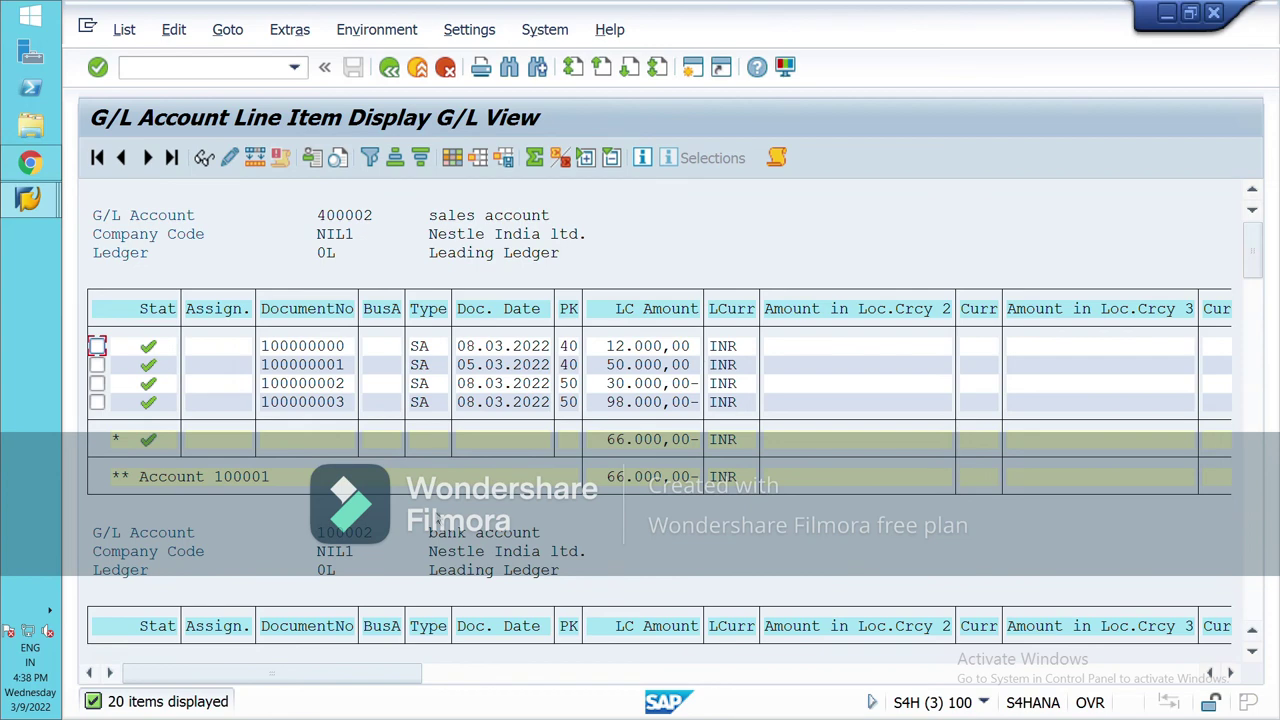
{"action": "left_click", "coordinate": [413, 548]}
{"action": "scroll", "coordinate": [413, 548], "scroll_direction": "down", "scroll_amount": 4}
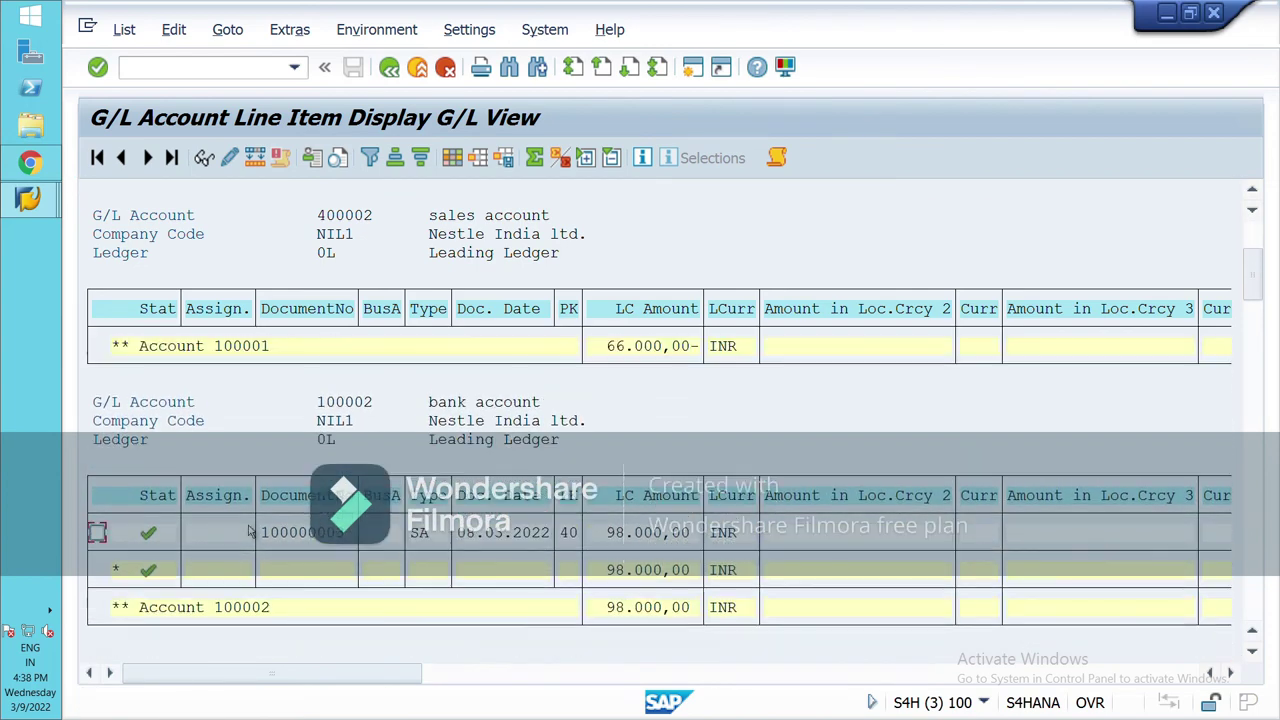
{"action": "scroll", "coordinate": [160, 475], "scroll_direction": "up", "scroll_amount": 3}
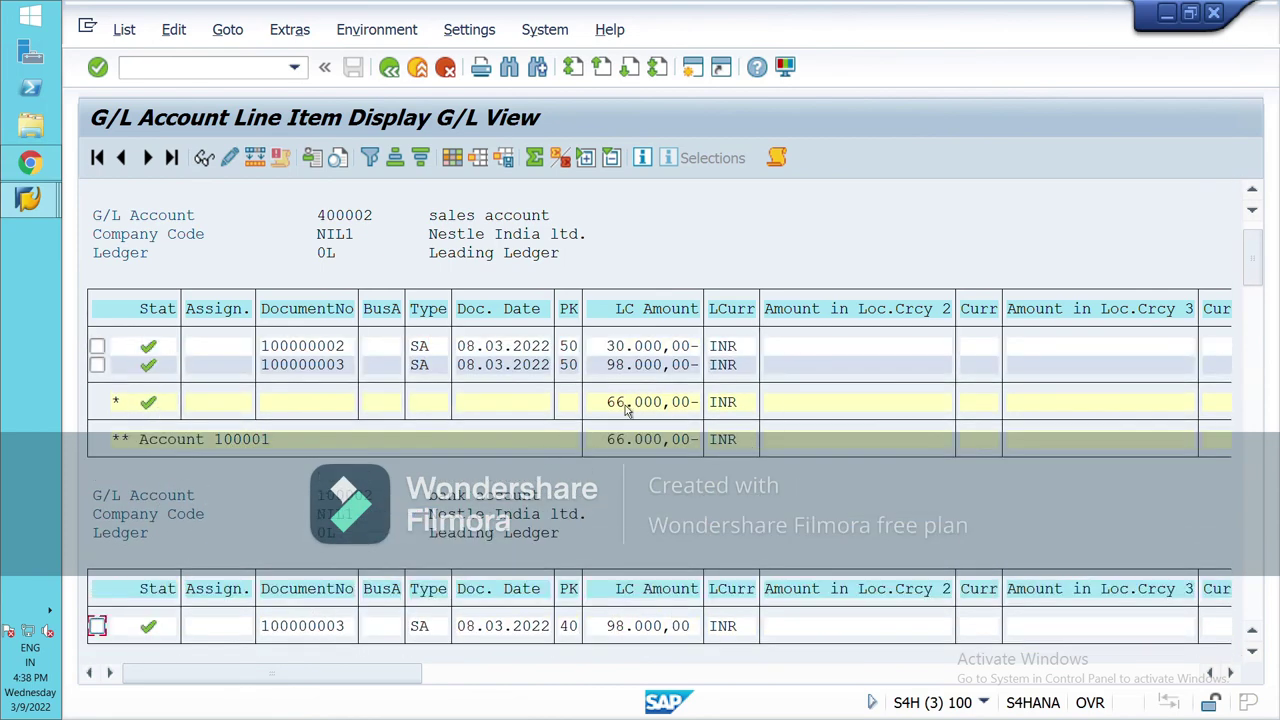
{"action": "scroll", "coordinate": [626, 410], "scroll_direction": "down", "scroll_amount": 3}
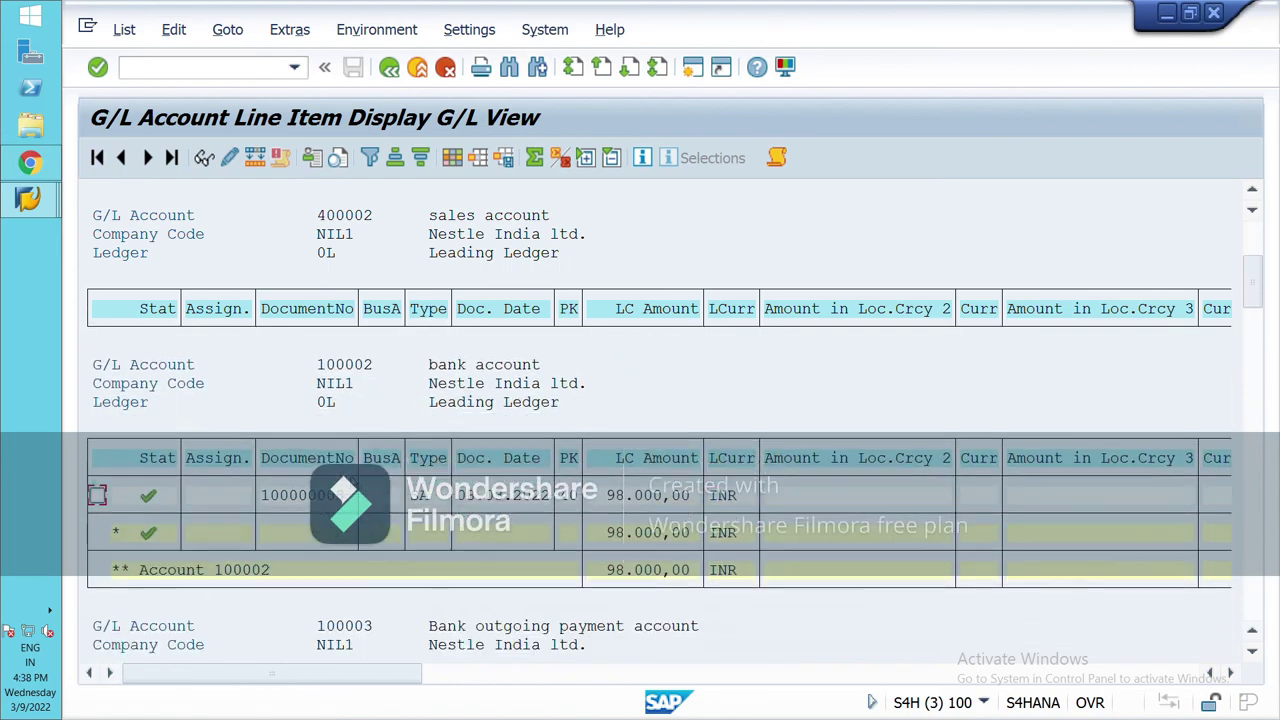
{"action": "scroll", "coordinate": [660, 440], "scroll_direction": "down", "scroll_amount": 3}
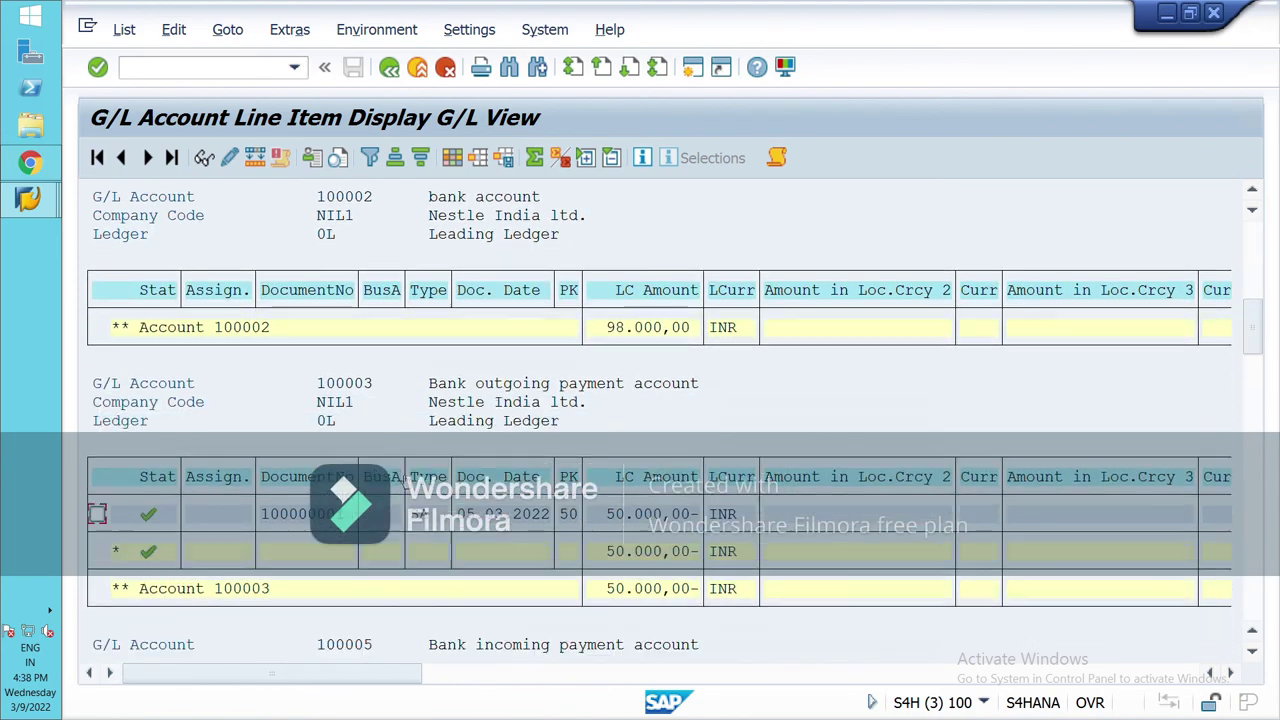
{"action": "scroll", "coordinate": [764, 539], "scroll_direction": "down", "scroll_amount": 3}
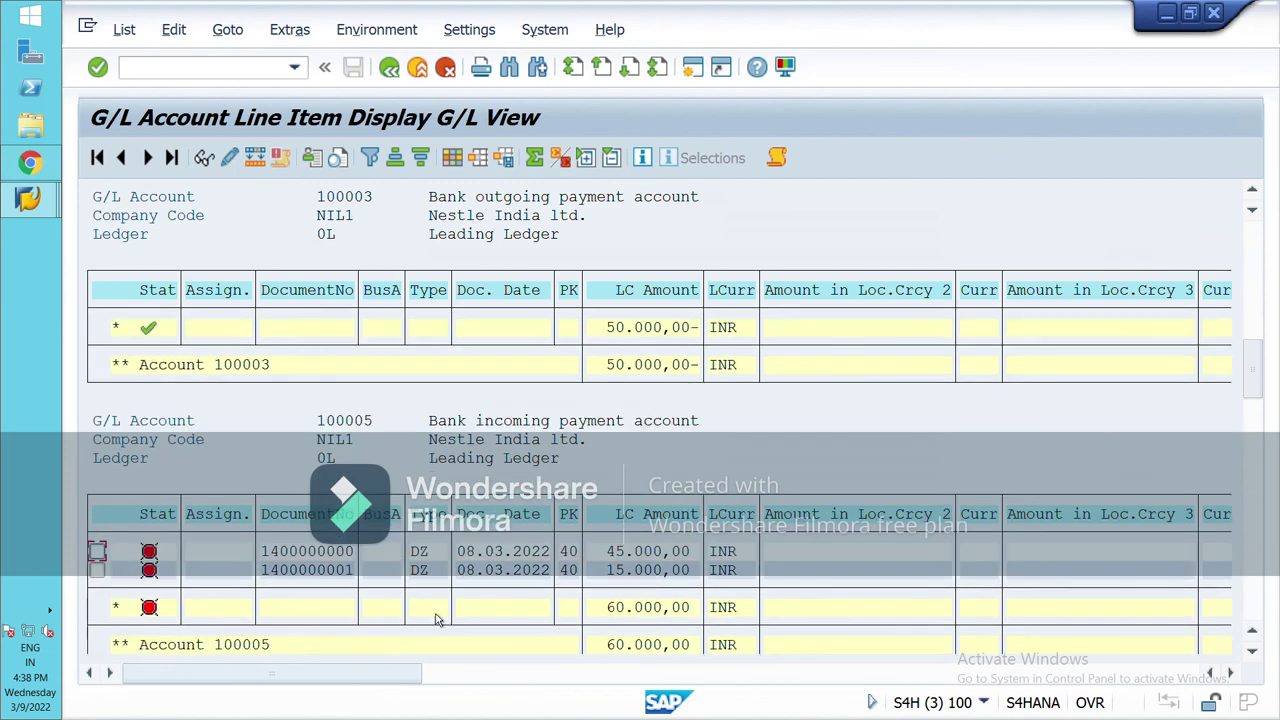
{"action": "scroll", "coordinate": [435, 620], "scroll_direction": "down", "scroll_amount": 1}
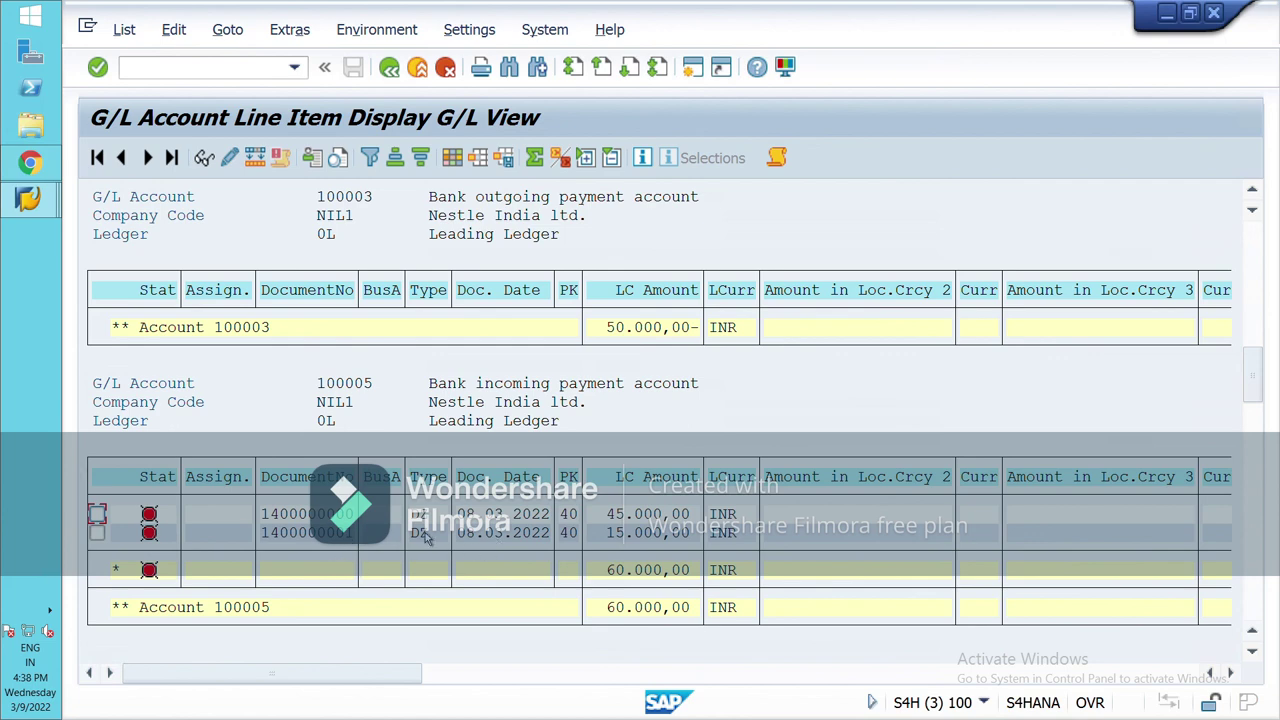
{"action": "scroll", "coordinate": [512, 556], "scroll_direction": "down", "scroll_amount": 1}
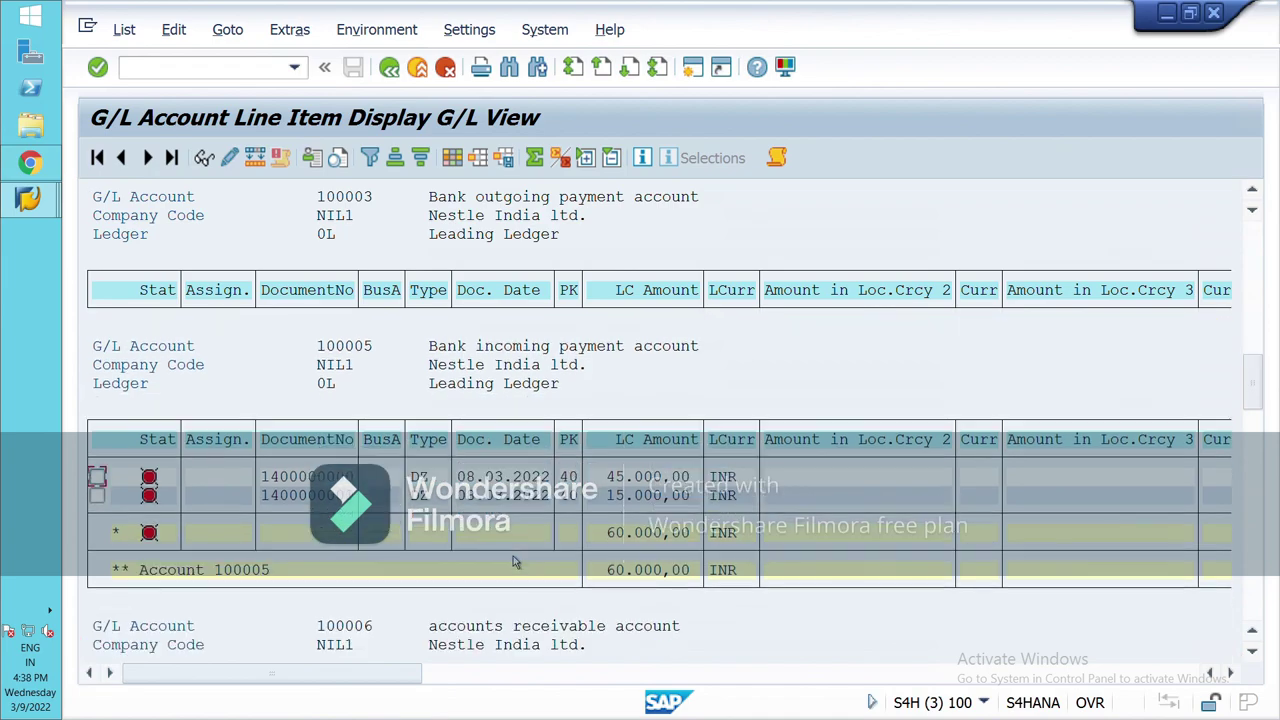